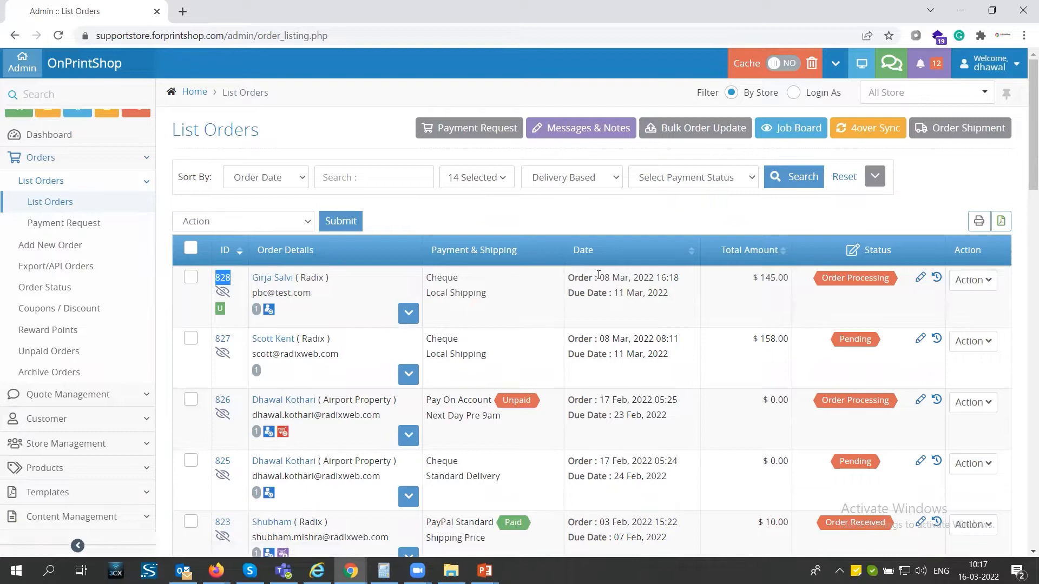
- Check the newest order's due date and status, expand its product details, and preview the Standard Business Cards artwork
drag(569, 292, 669, 293)
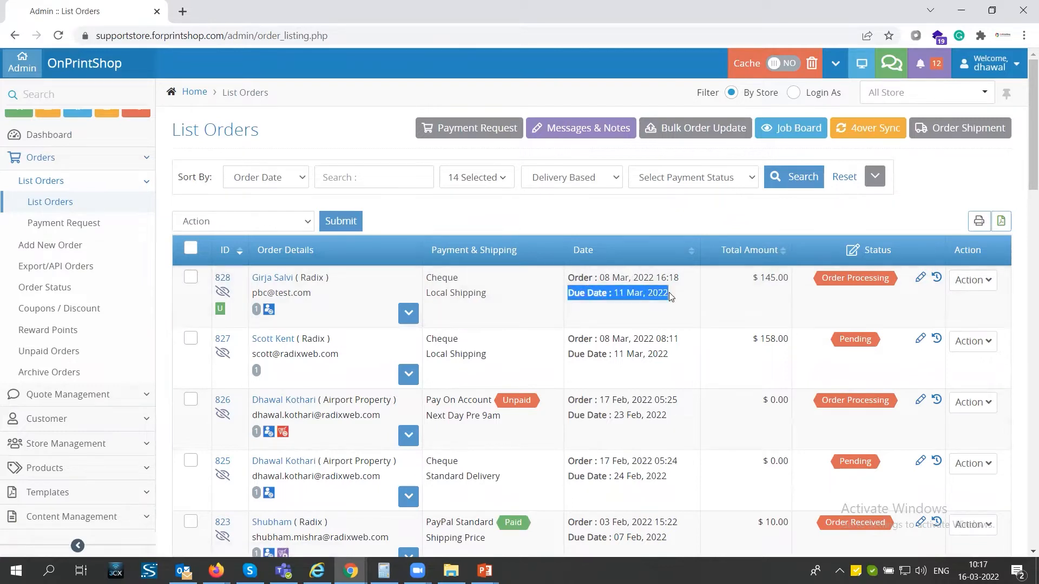
mouse_move(840, 279)
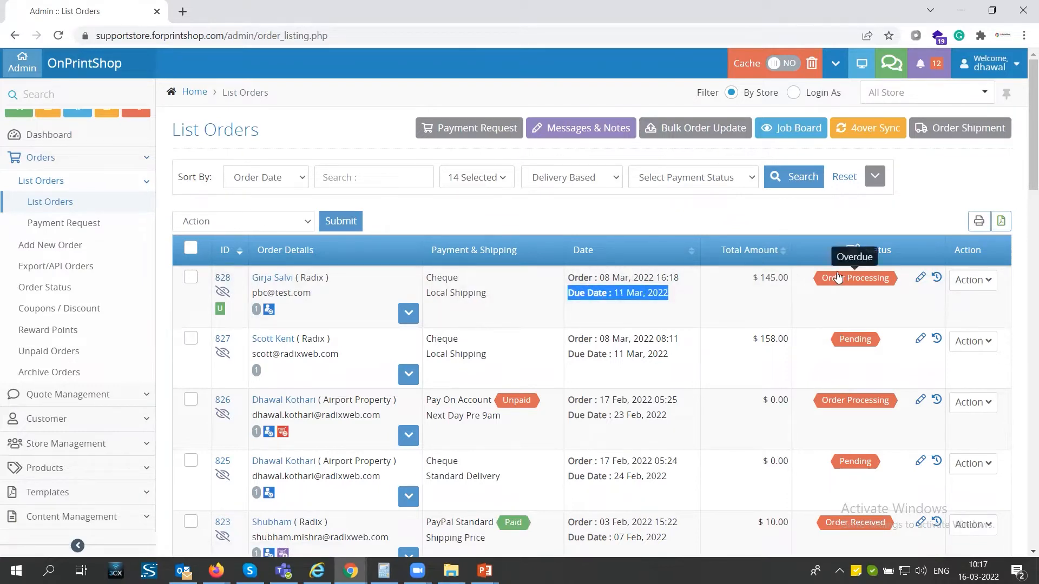
click(407, 314)
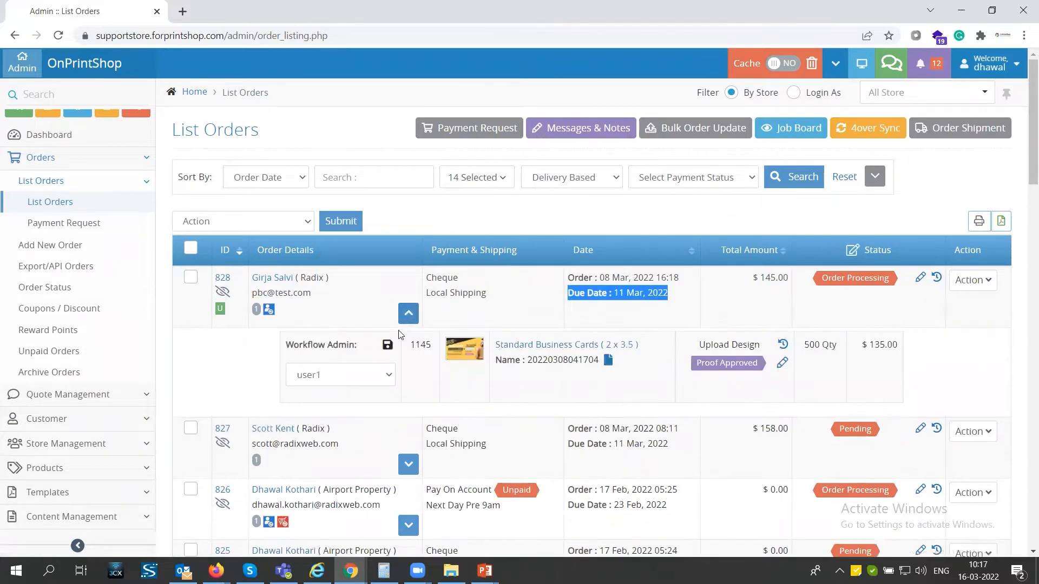
click(468, 350)
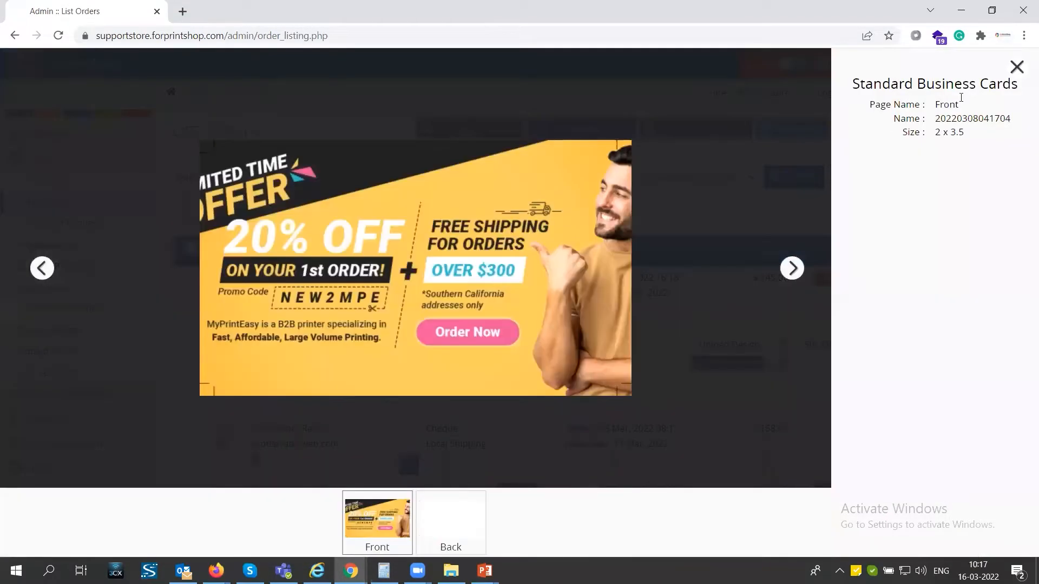
click(1017, 67)
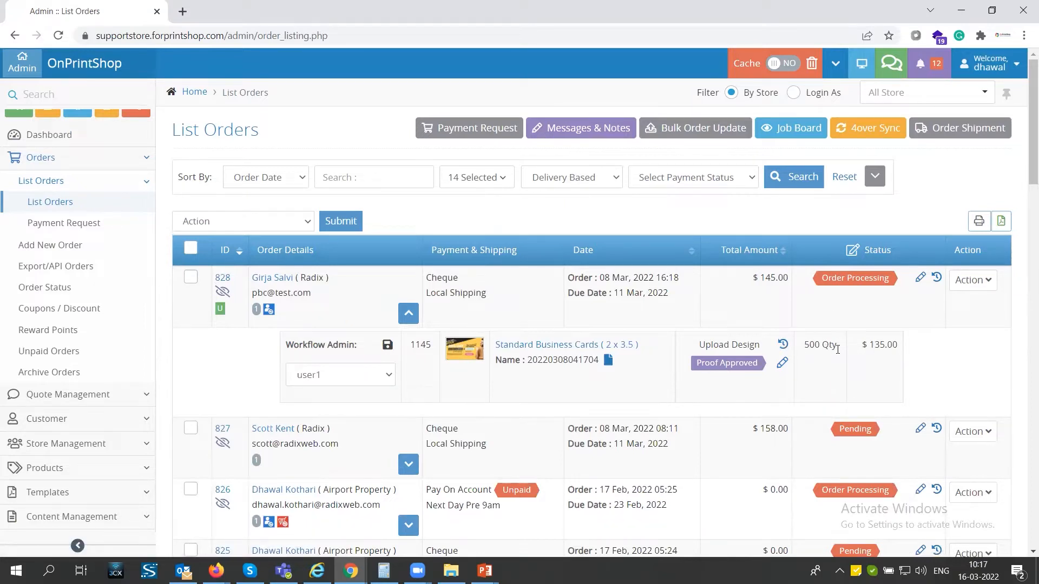
- Review the status options, due date calendar and customer notification setting in the newest order's quick update form, and leave it unsaved
click(920, 279)
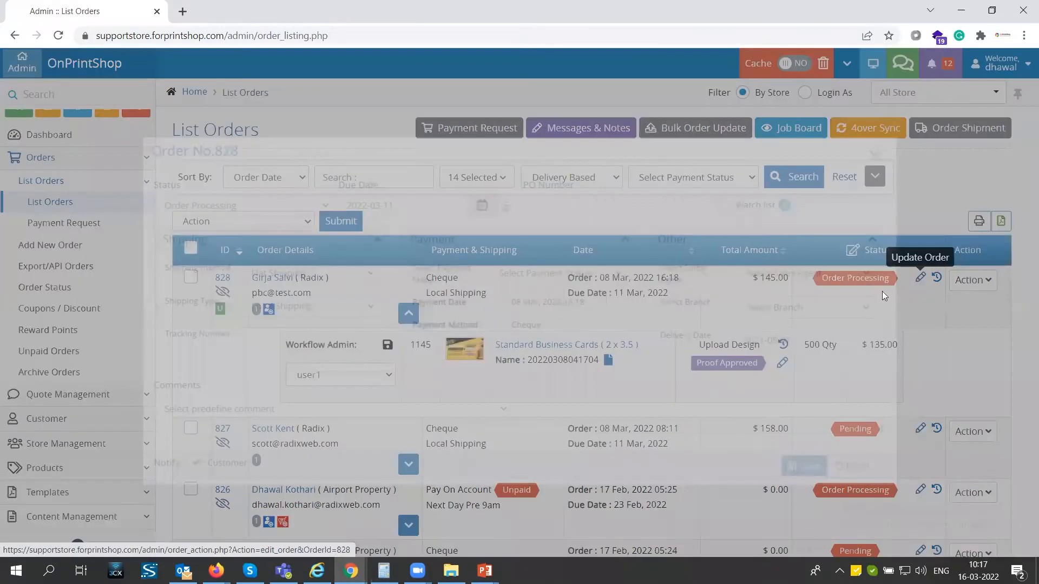
click(300, 199)
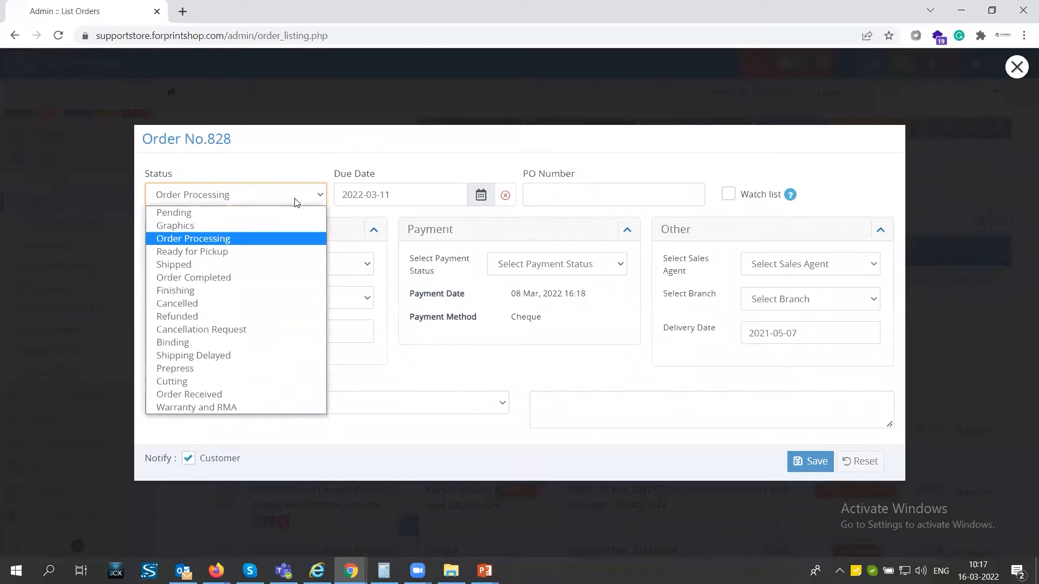
click(295, 200)
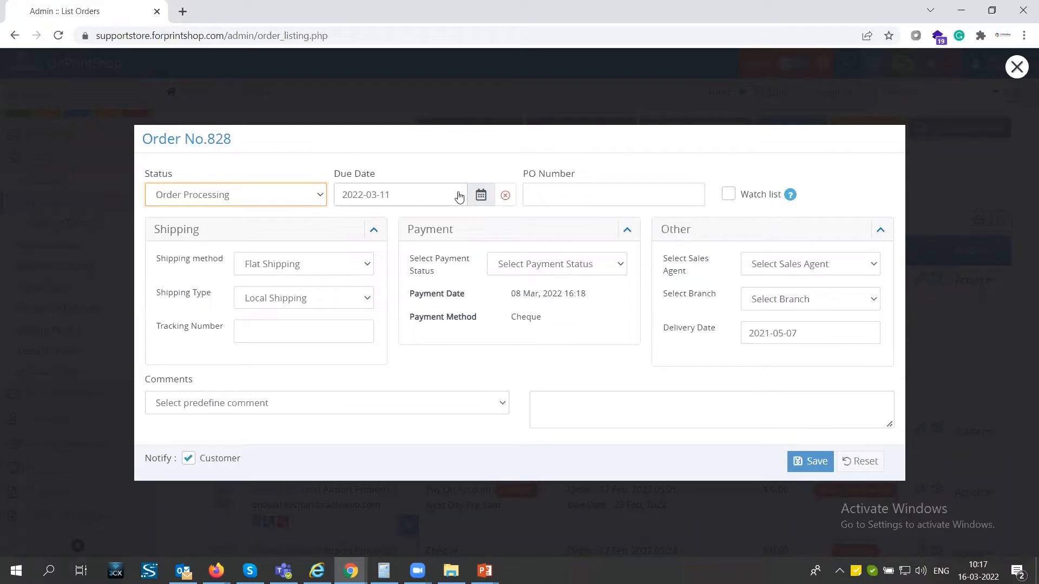
click(481, 195)
click(481, 195)
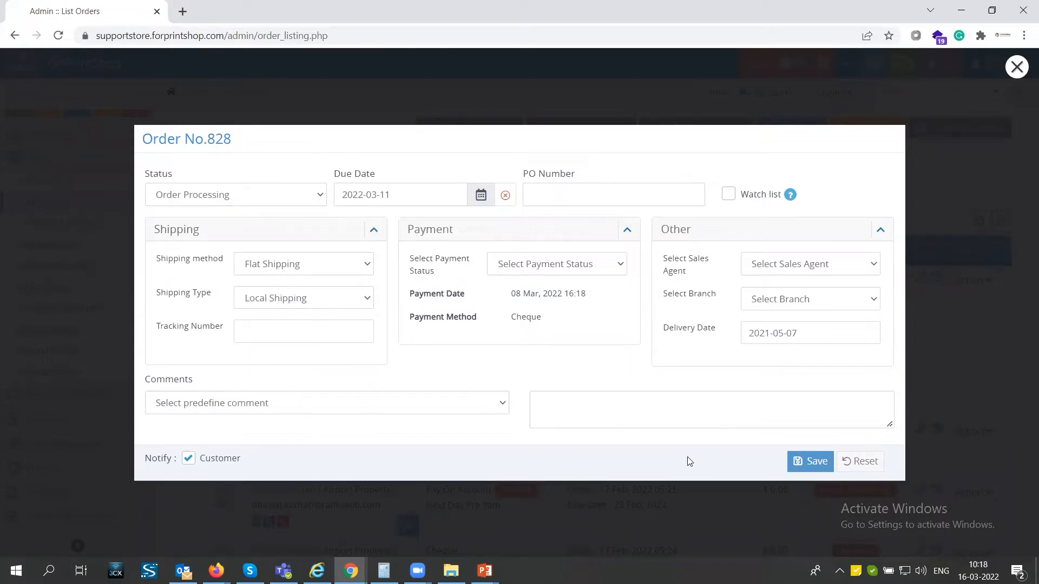
click(275, 201)
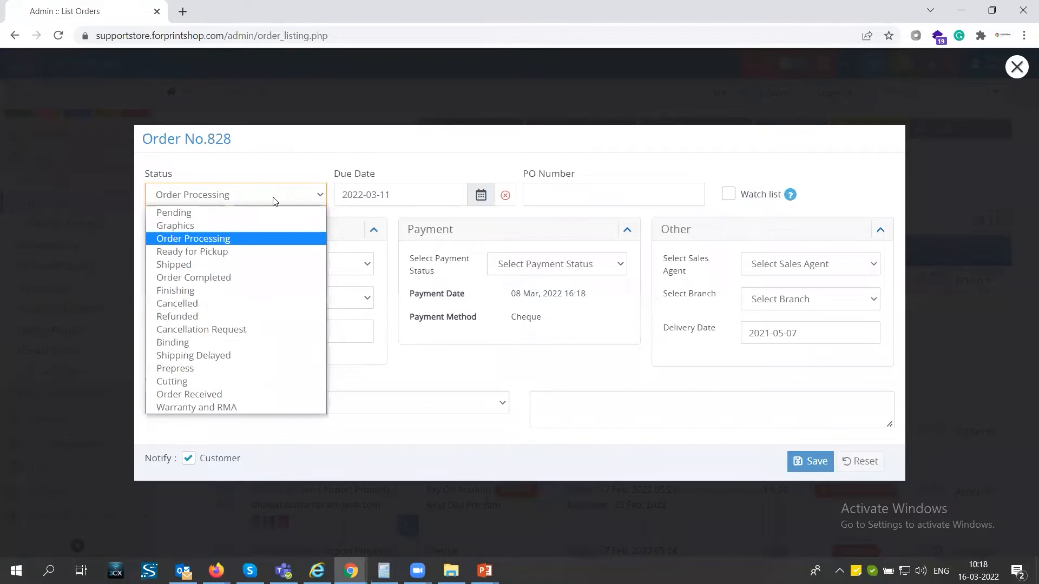
click(274, 201)
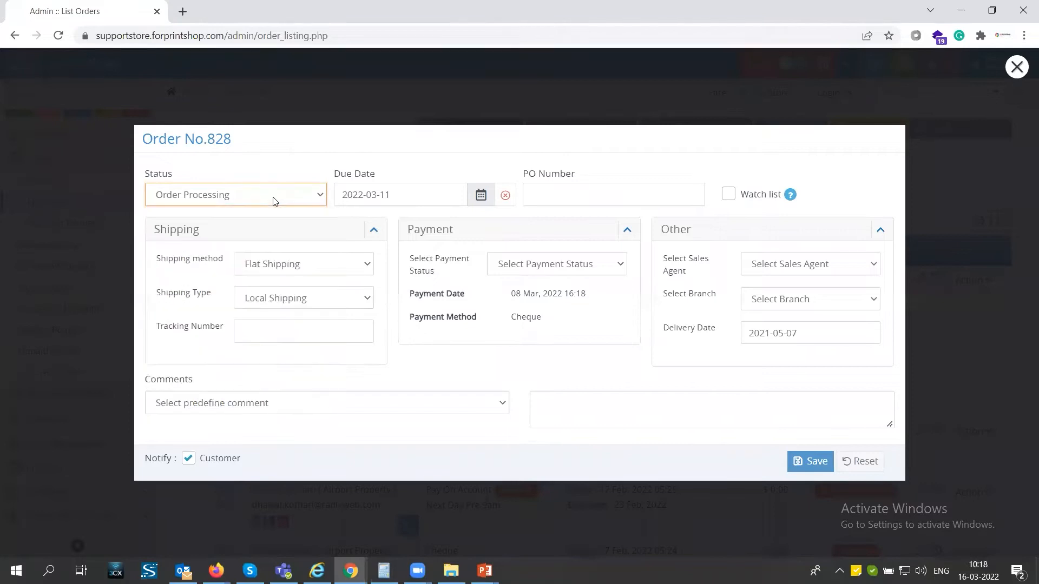
click(189, 459)
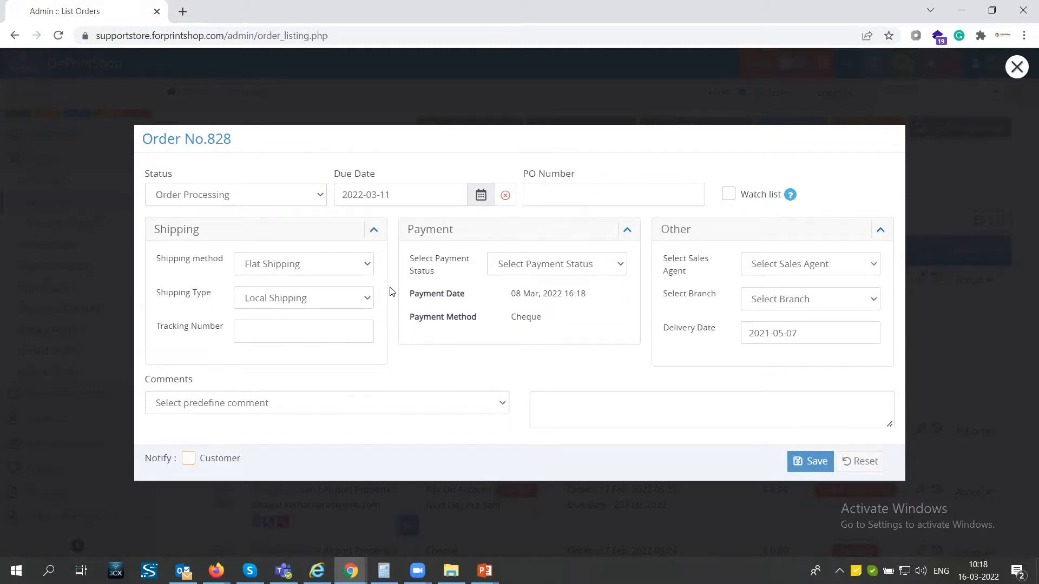
click(1015, 68)
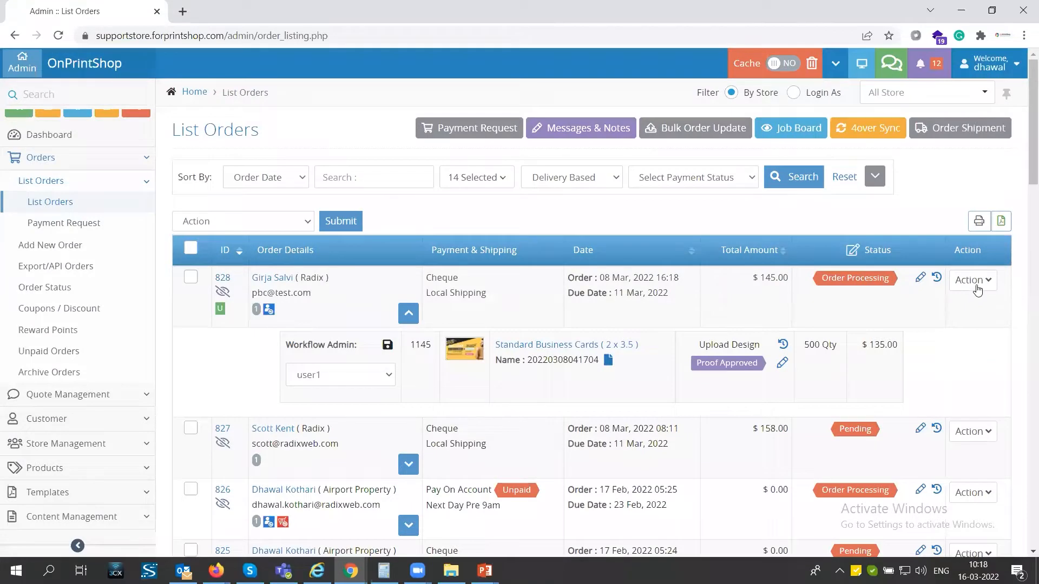
- Open the newest order's full View/Update page and examine the business cards' product options and quantity
click(974, 281)
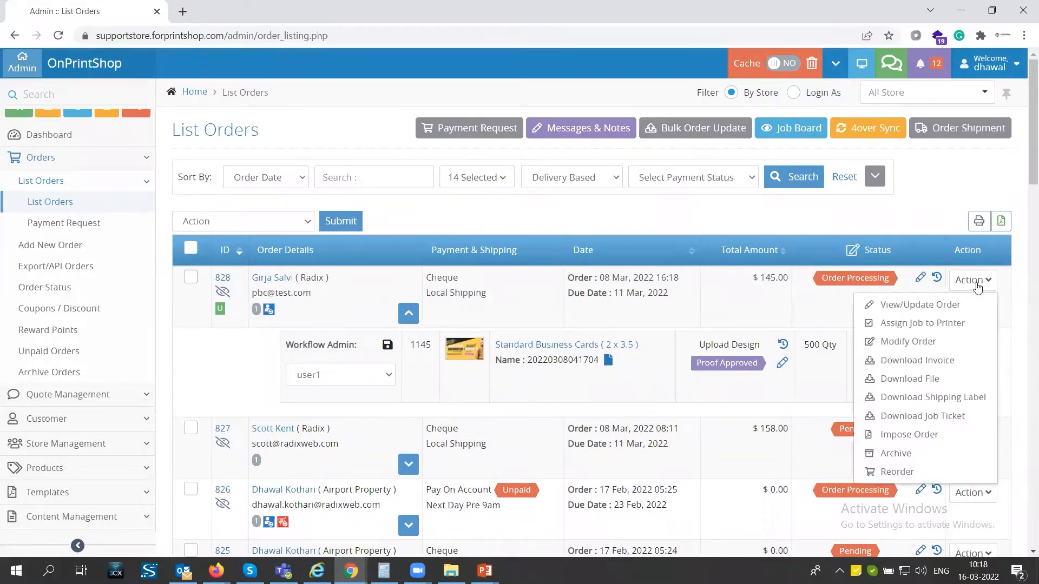
click(930, 306)
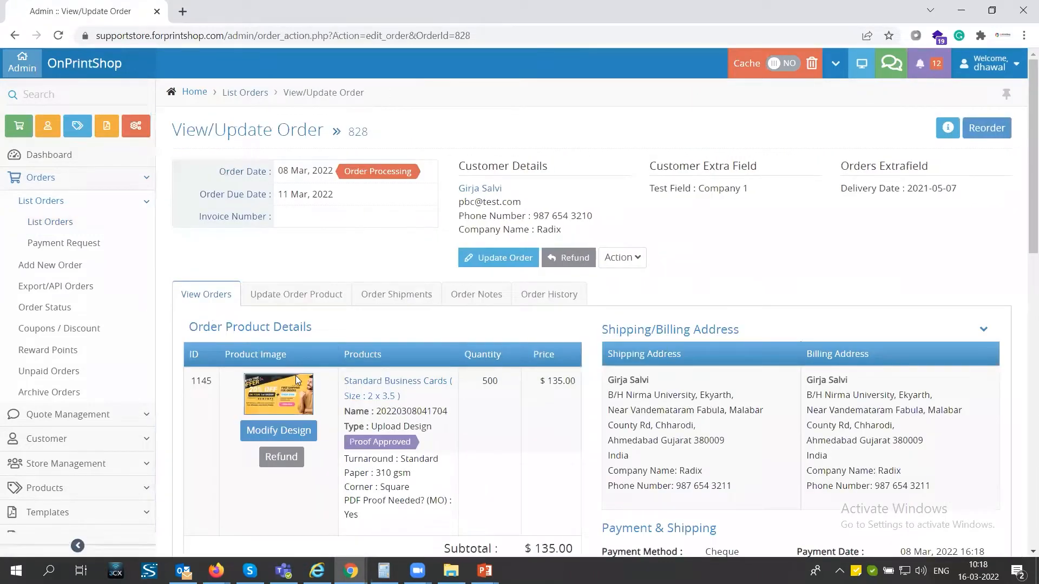
scroll(295, 376, down, 1)
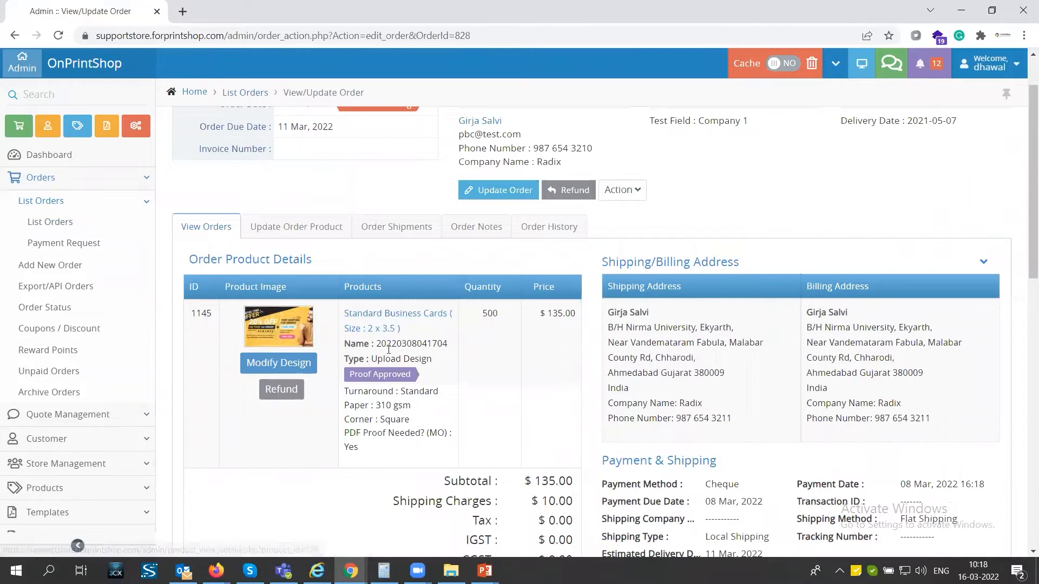
drag(347, 388, 392, 448)
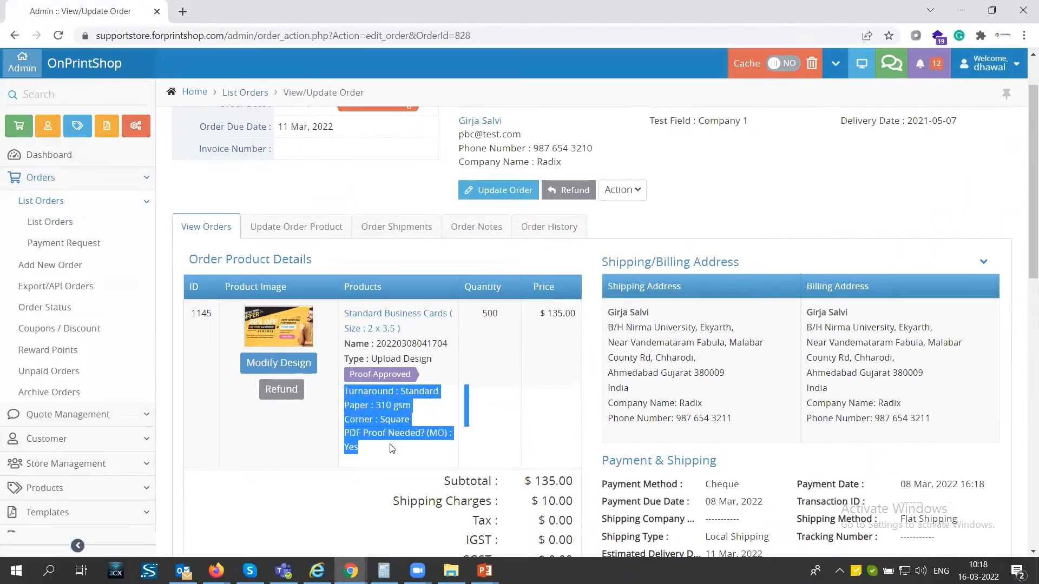
click(484, 315)
double_click(484, 315)
- Review the order's addresses, payment details and history, and the status options available for updating its product
scroll(529, 342, down, 2)
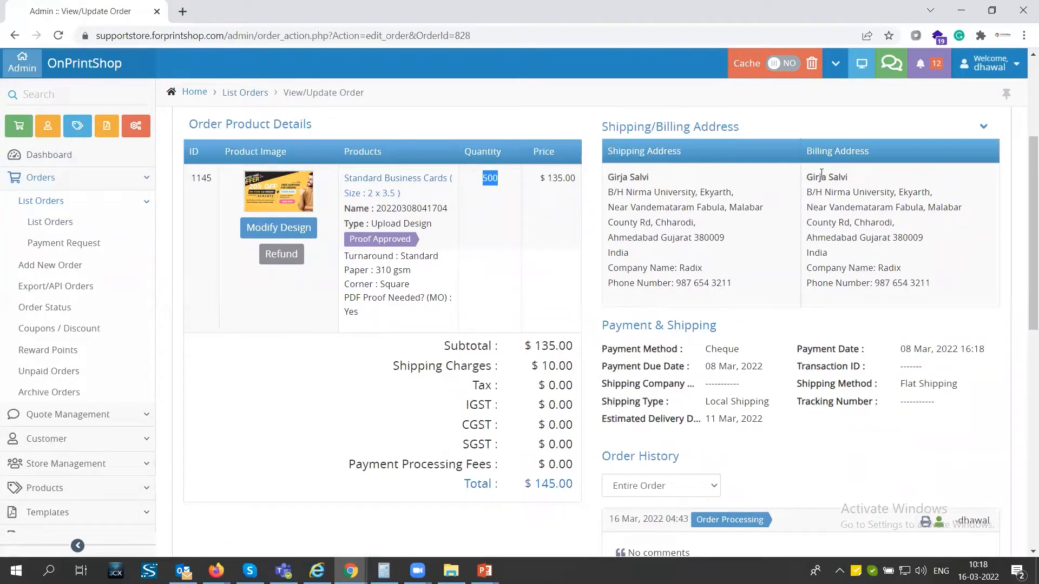
scroll(767, 301, down, 5)
scroll(689, 340, down, 5)
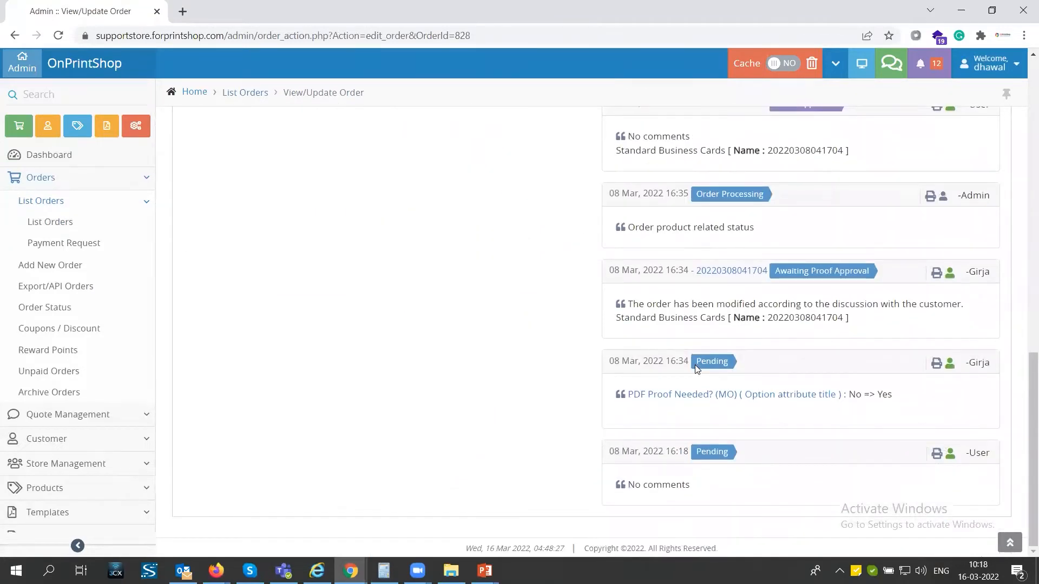
scroll(695, 365, up, 10)
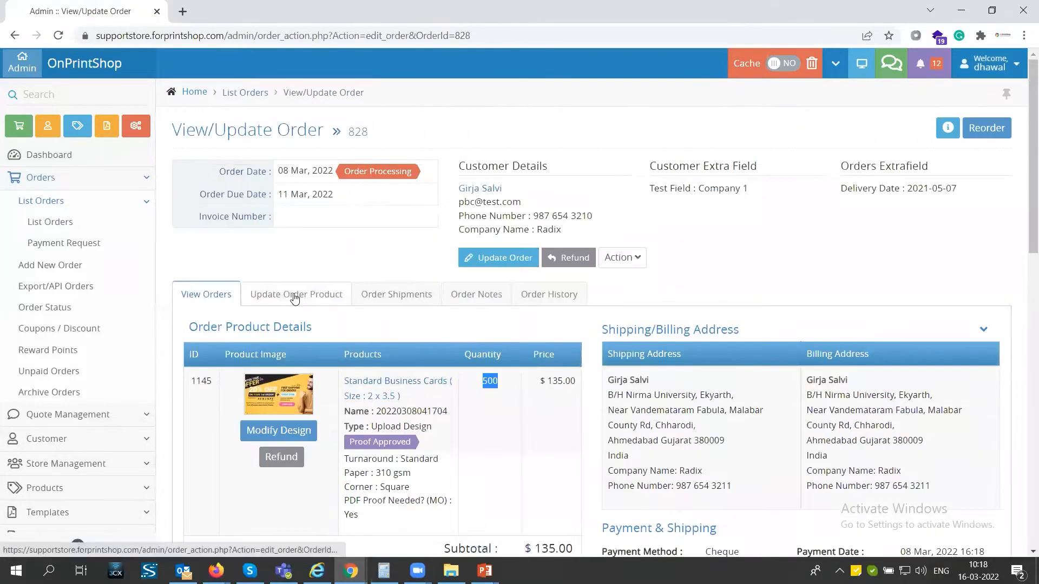
click(294, 297)
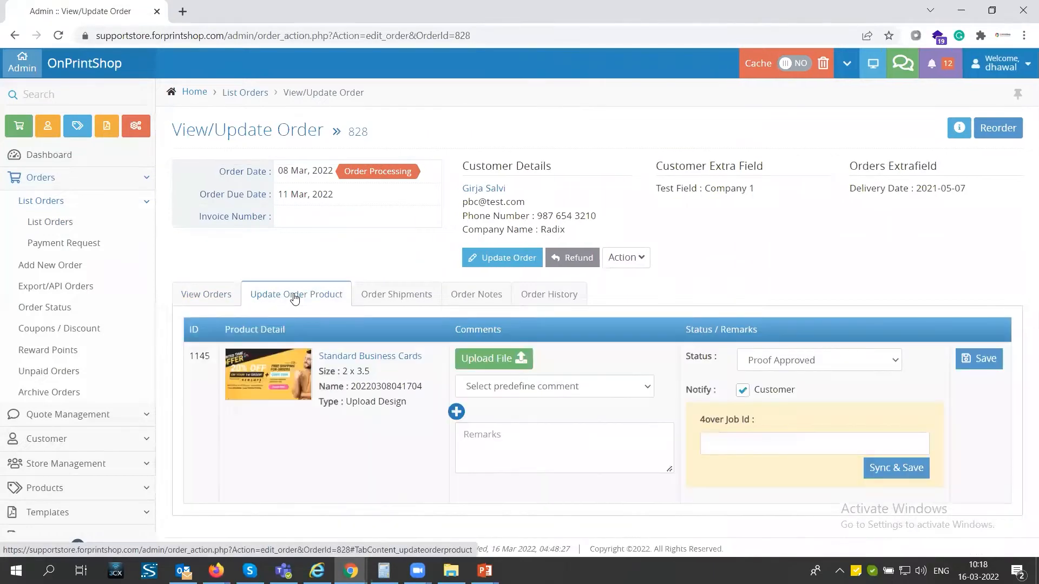
click(790, 358)
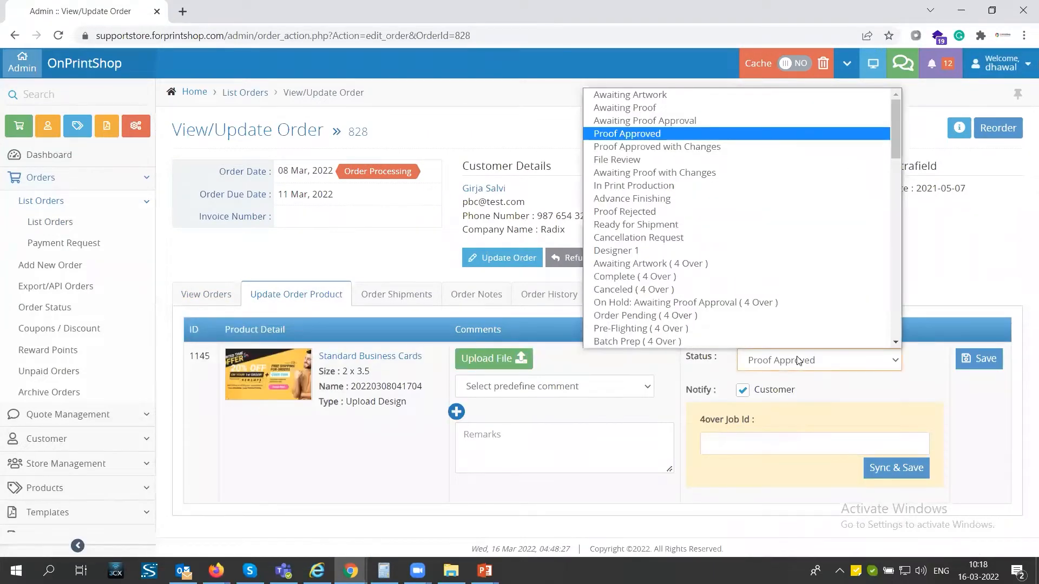
- Open the order's business cards shipment for editing, check its package weight and dimensions, and save the package configuration
click(386, 303)
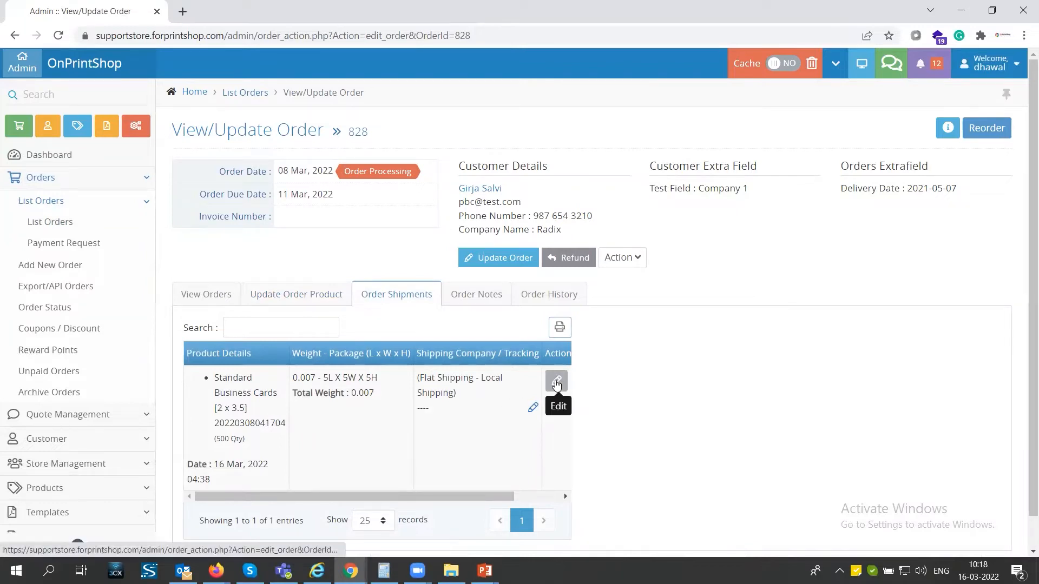
click(558, 383)
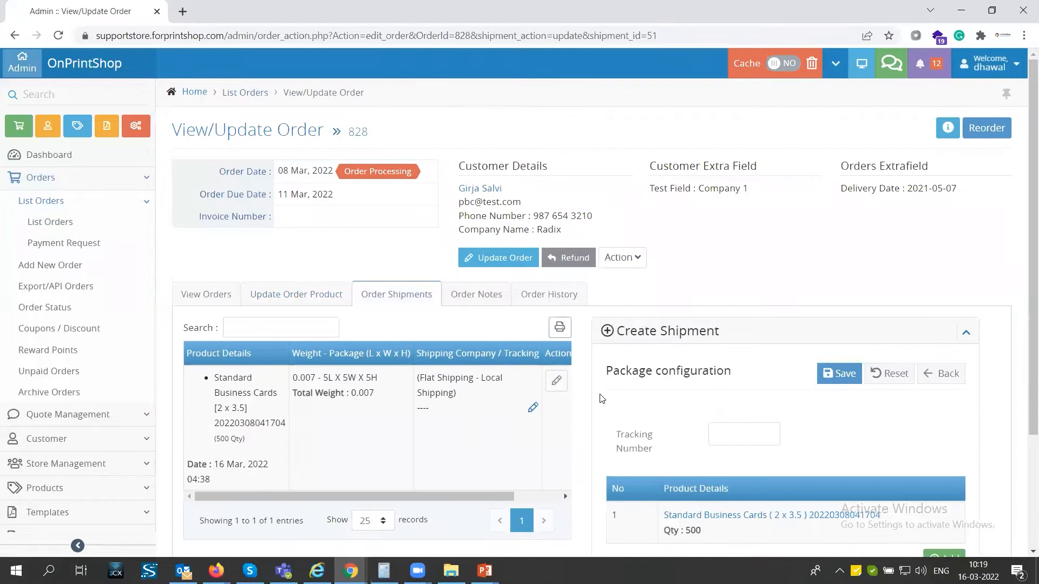
scroll(601, 398, down, 3)
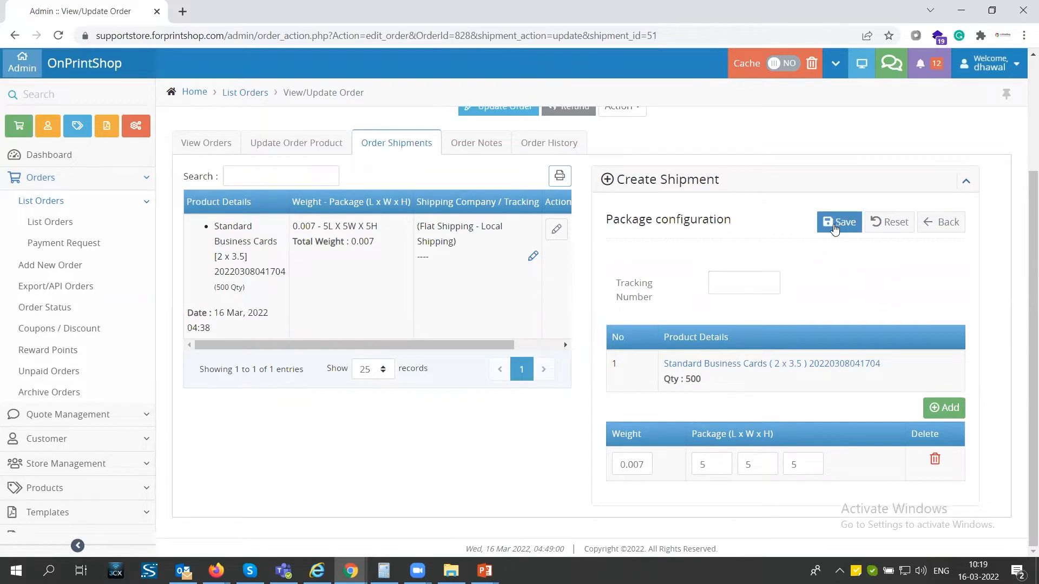
drag(644, 465, 607, 468)
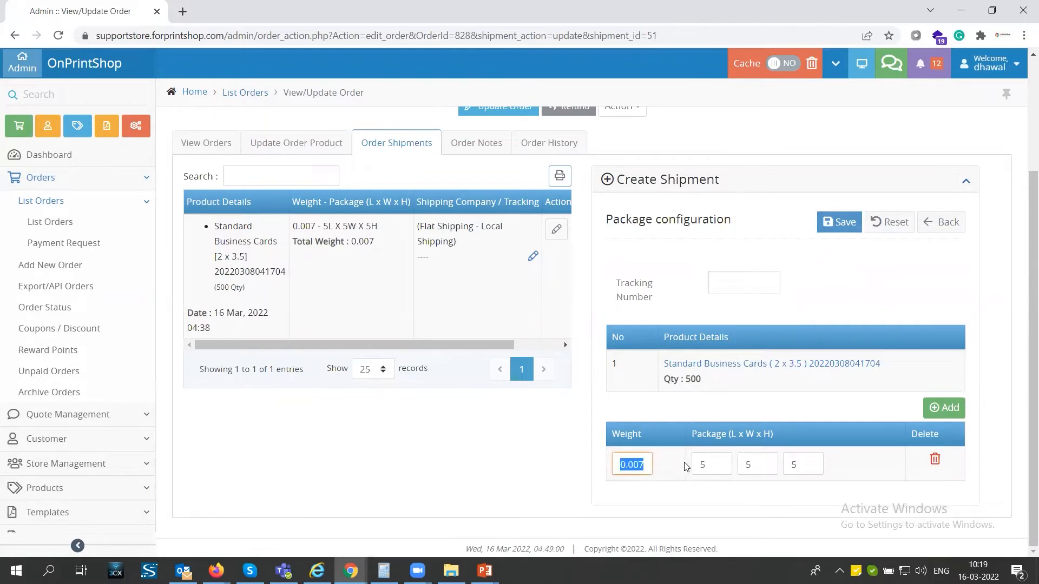
drag(695, 465, 712, 459)
key(Tab)
key(Tab)
click(842, 227)
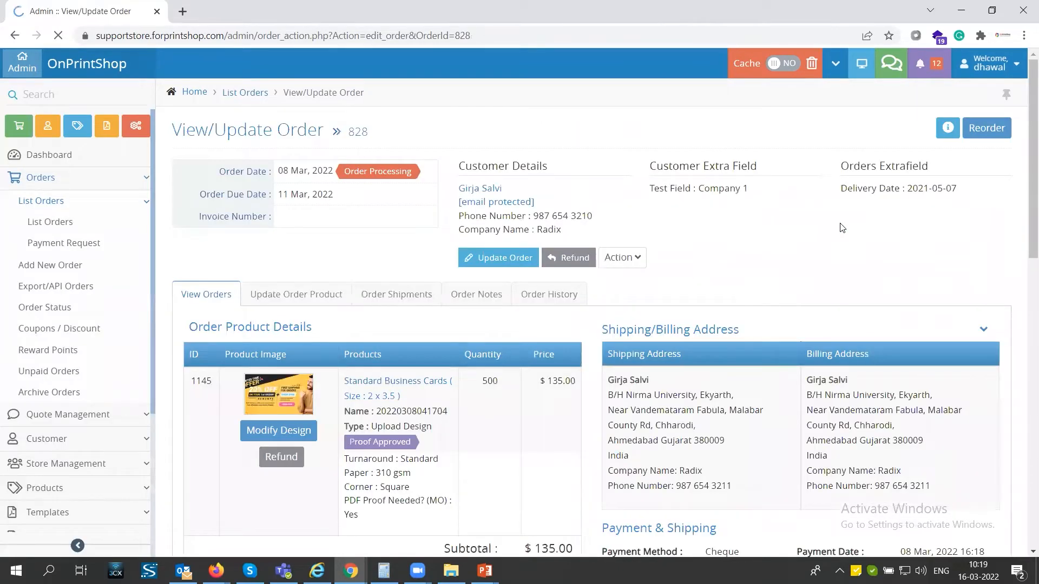
- Download the shipping label for the order's shipment and review the resulting PDF
drag(502, 495, 547, 494)
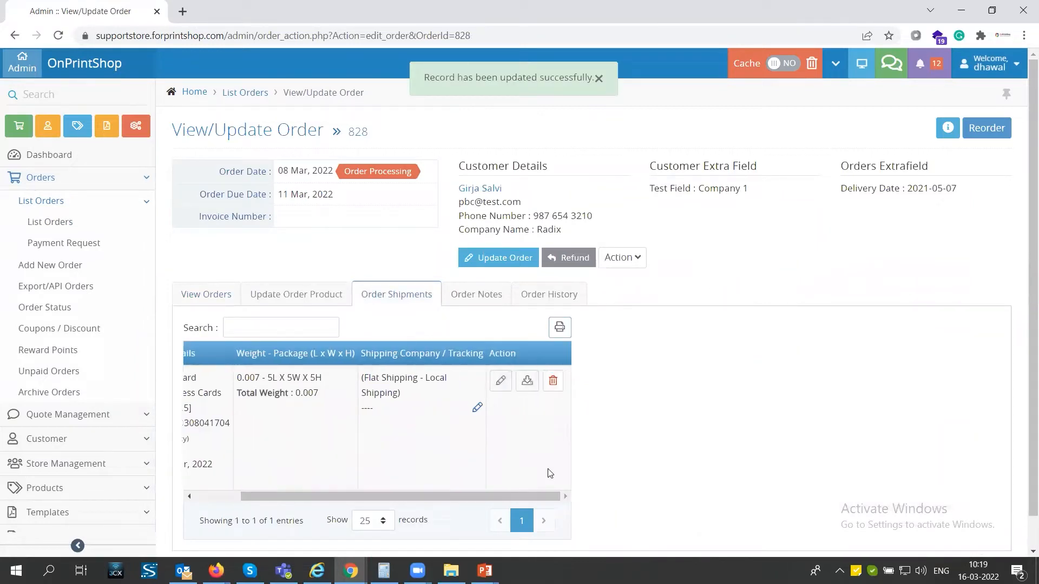
click(528, 382)
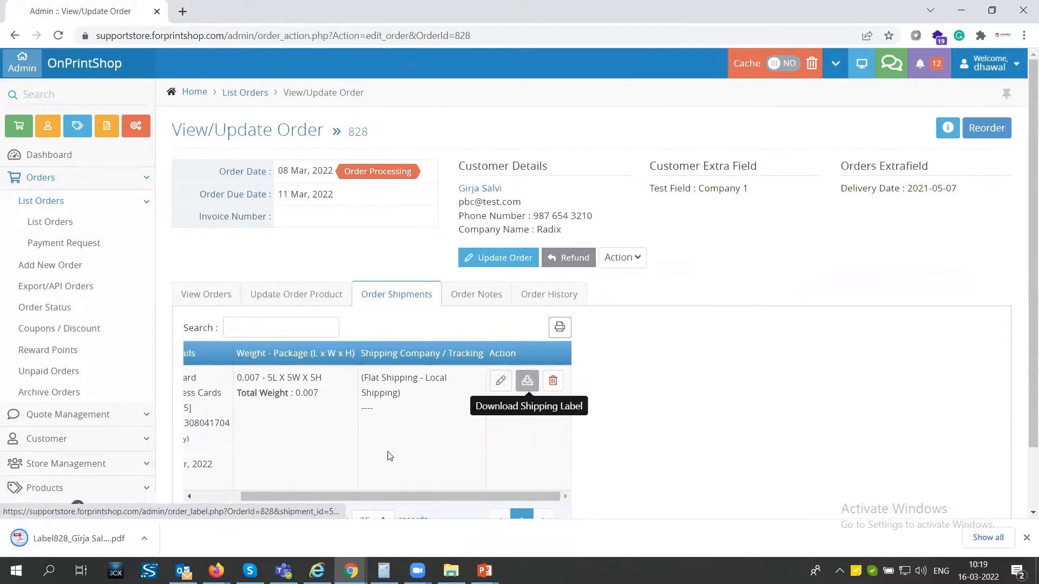
click(76, 539)
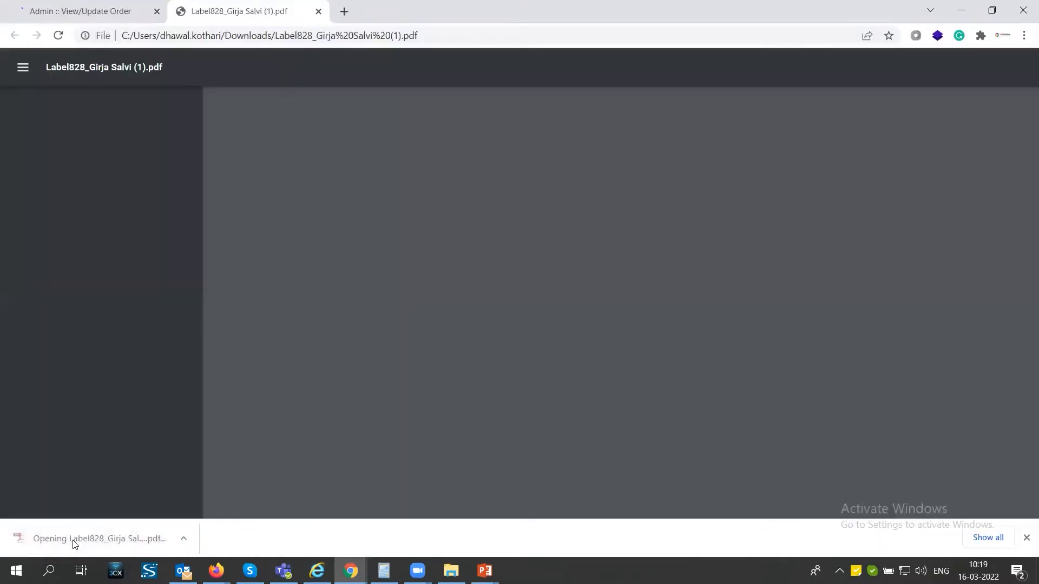
scroll(538, 294, down, 4)
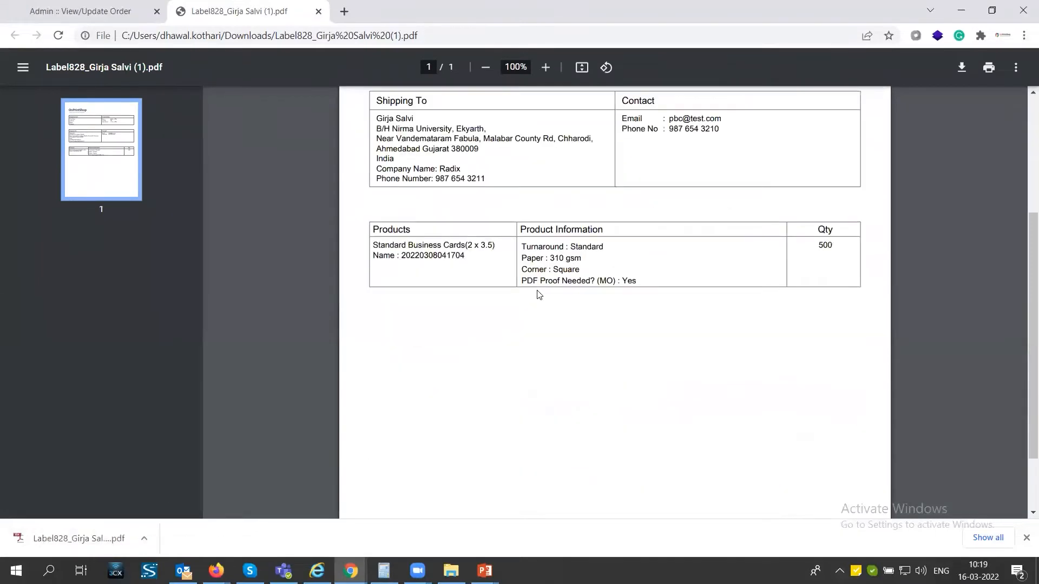
scroll(538, 295, up, 4)
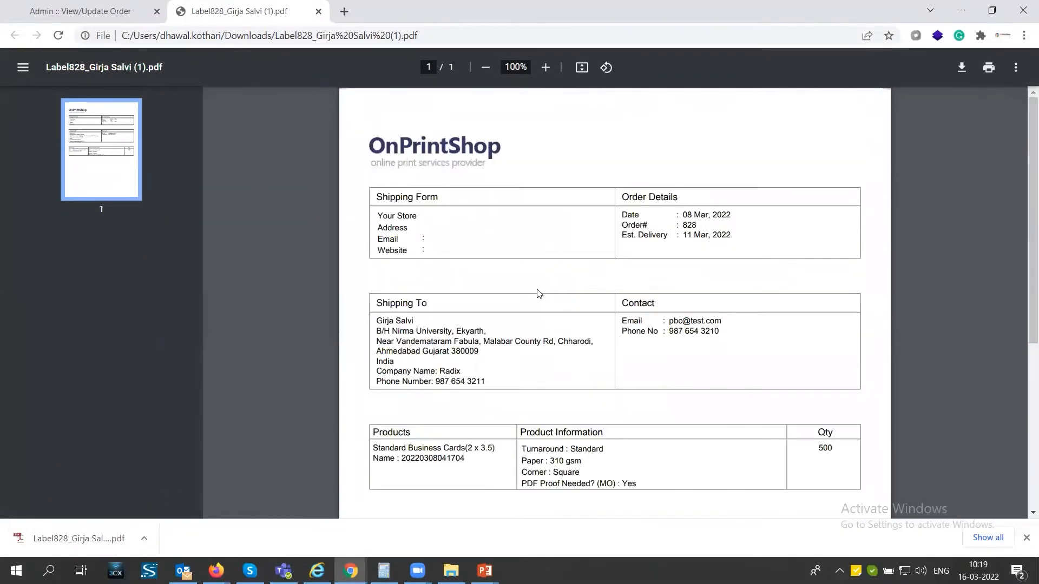
- Return to the order page and review the note types offered for a new order note, keeping Generic
click(121, 9)
click(454, 294)
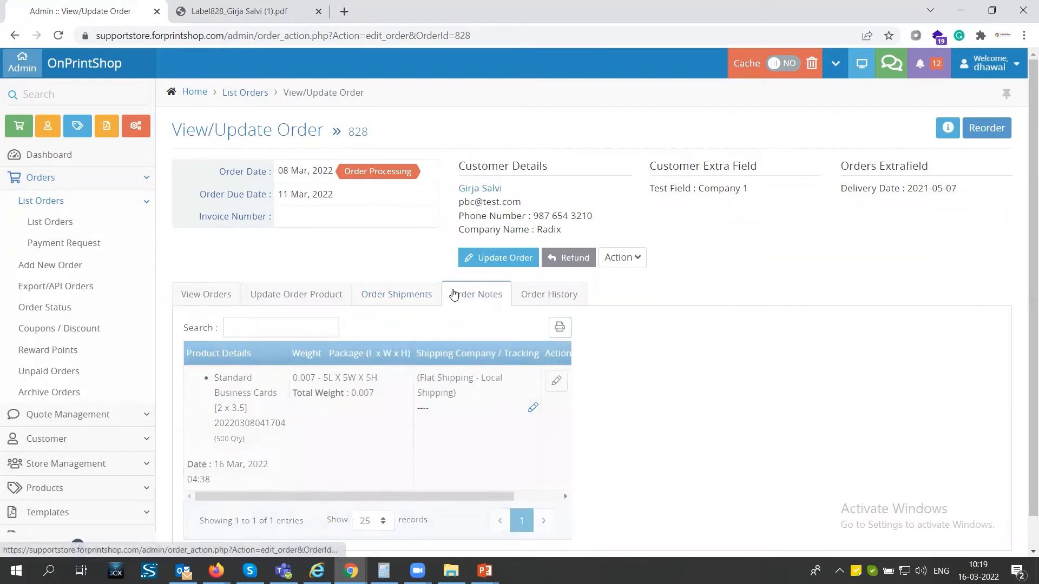
click(817, 404)
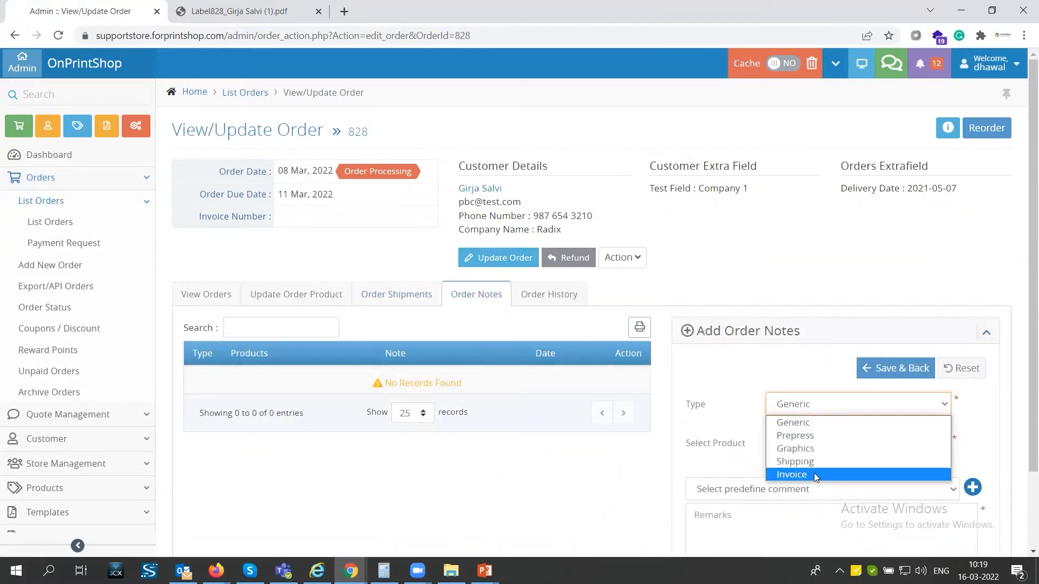
click(811, 440)
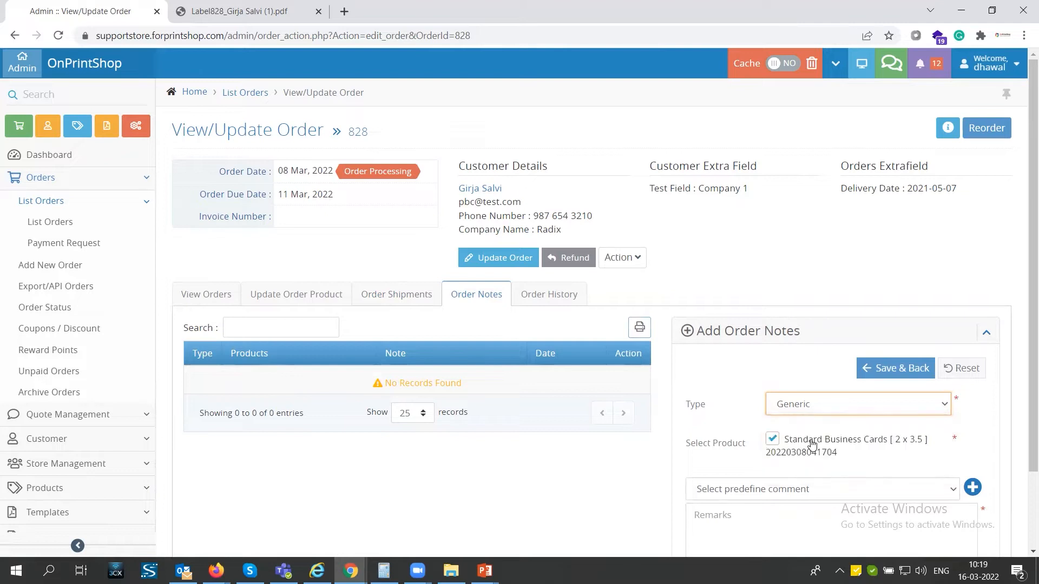
- Set the new order note's type to Prepress and place the cursor in its remarks field
scroll(748, 443, down, 2)
click(746, 440)
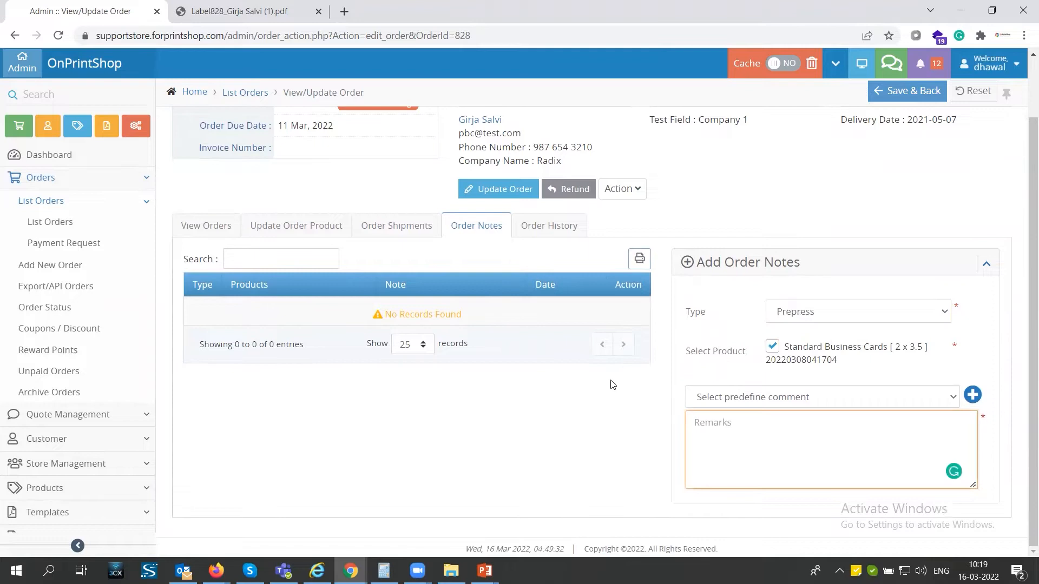
scroll(525, 360, up, 2)
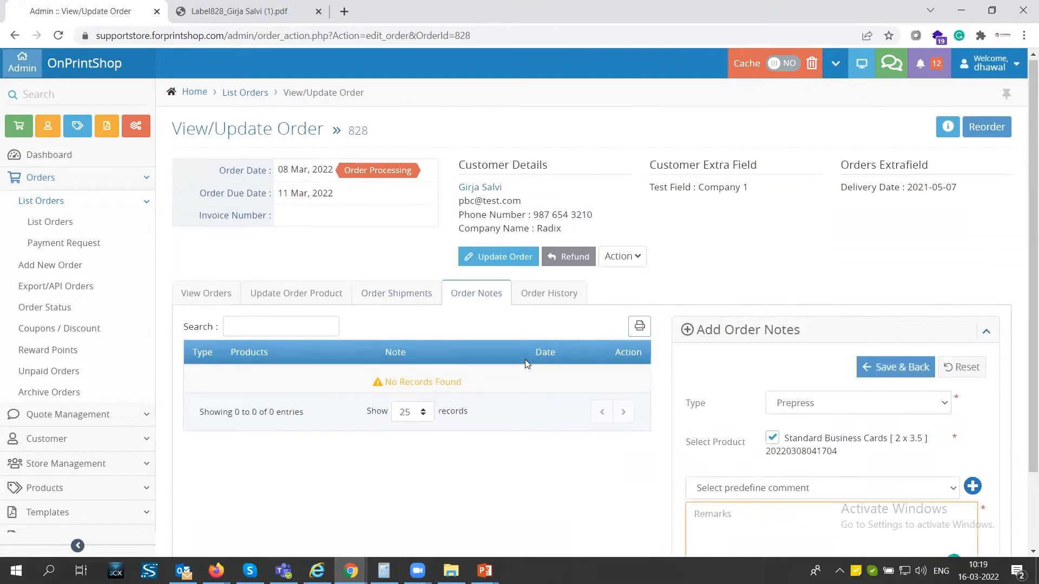
- Review the order's refund options, comparing Order Cancel Only, Manual Refund and Refund Via Coupon, plus full and partial refunds, without saving
click(562, 258)
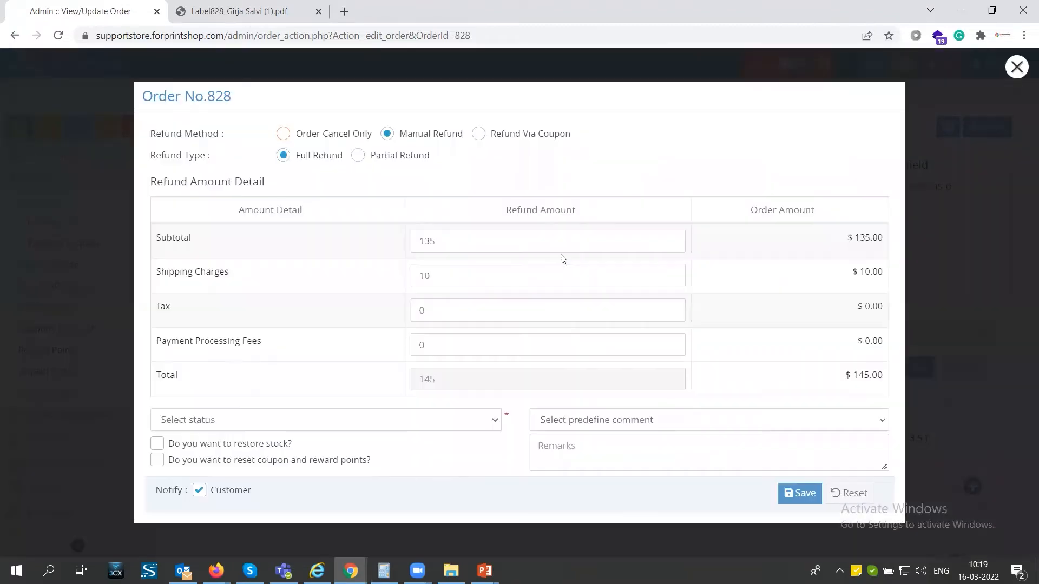
click(283, 135)
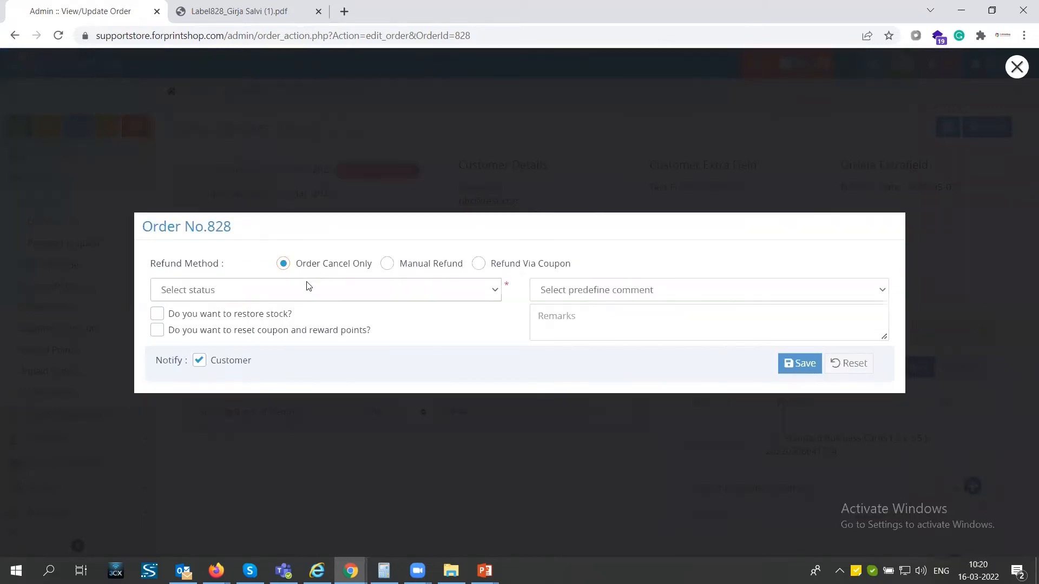
click(388, 264)
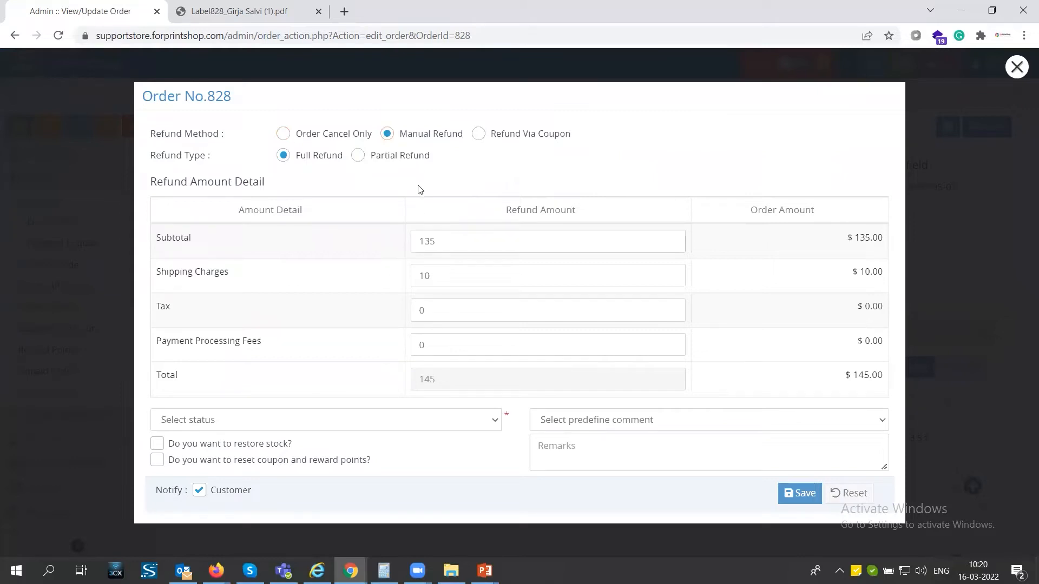
click(477, 136)
click(360, 156)
click(282, 156)
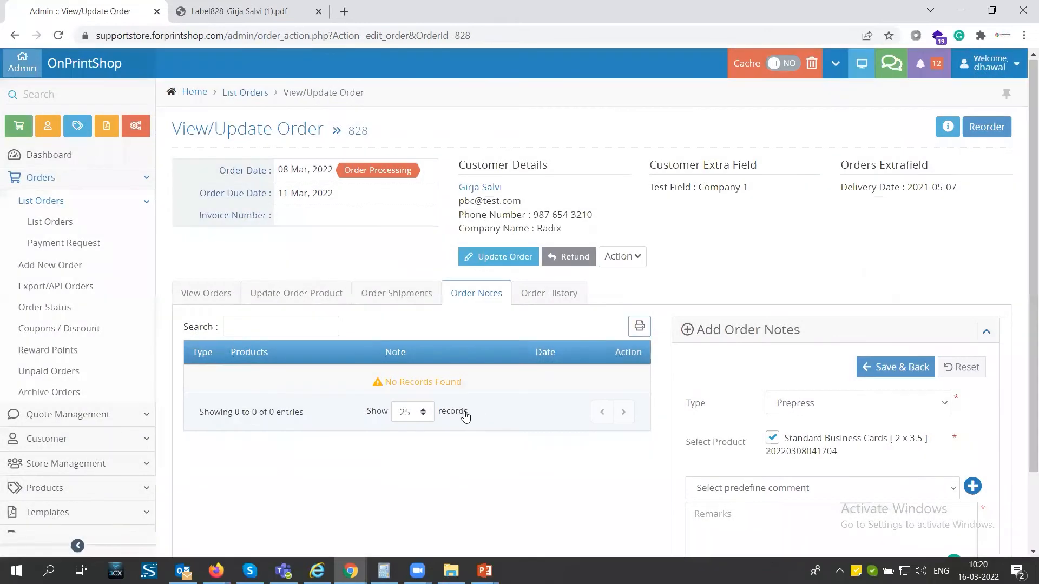
- Review the actions available from the order's overview and return to the orders list
click(221, 299)
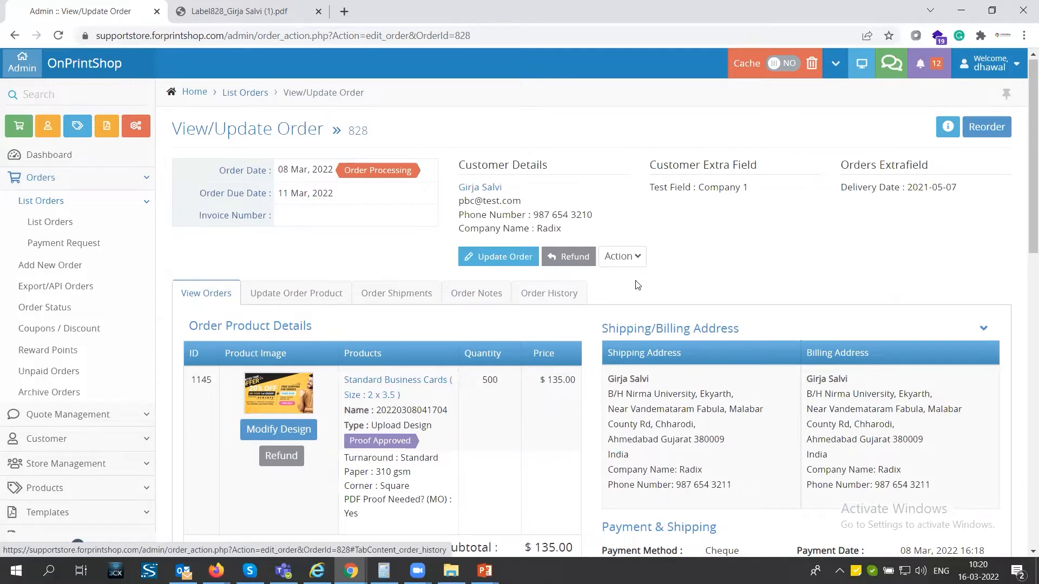
click(622, 257)
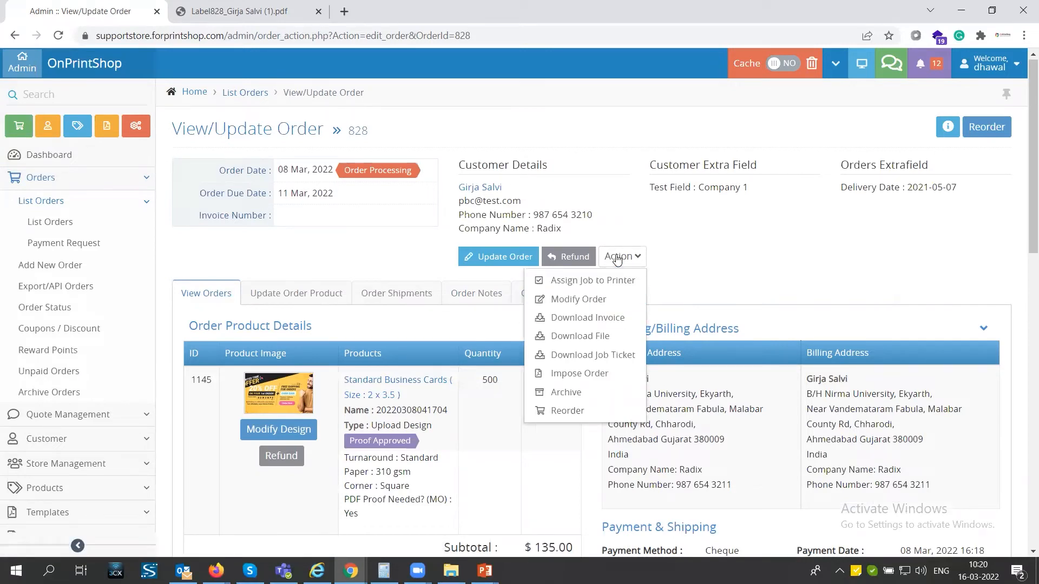
click(37, 225)
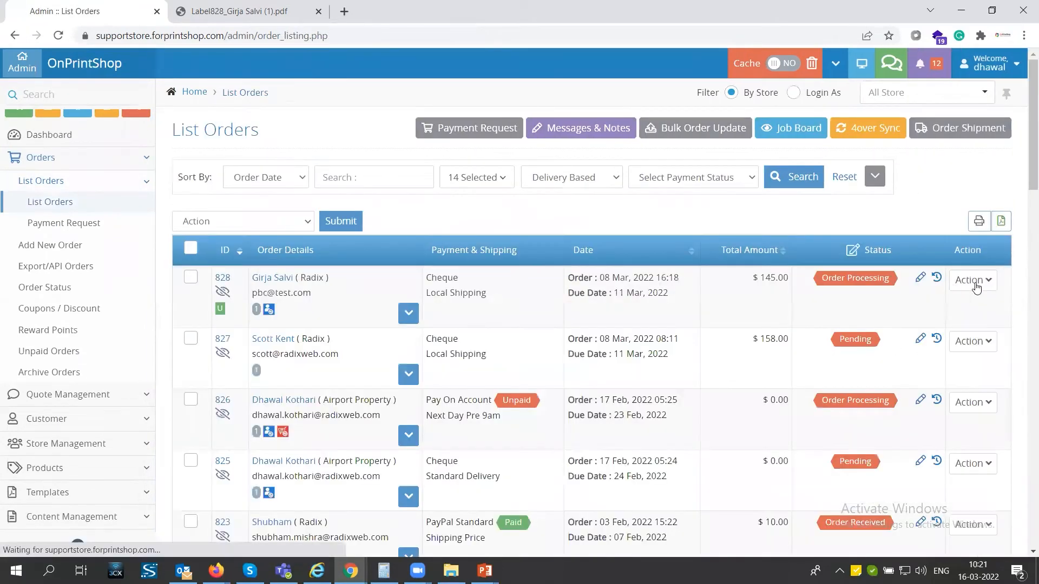
- Download the invoice of the newest order in the orders list and review the resulting PDF
click(975, 285)
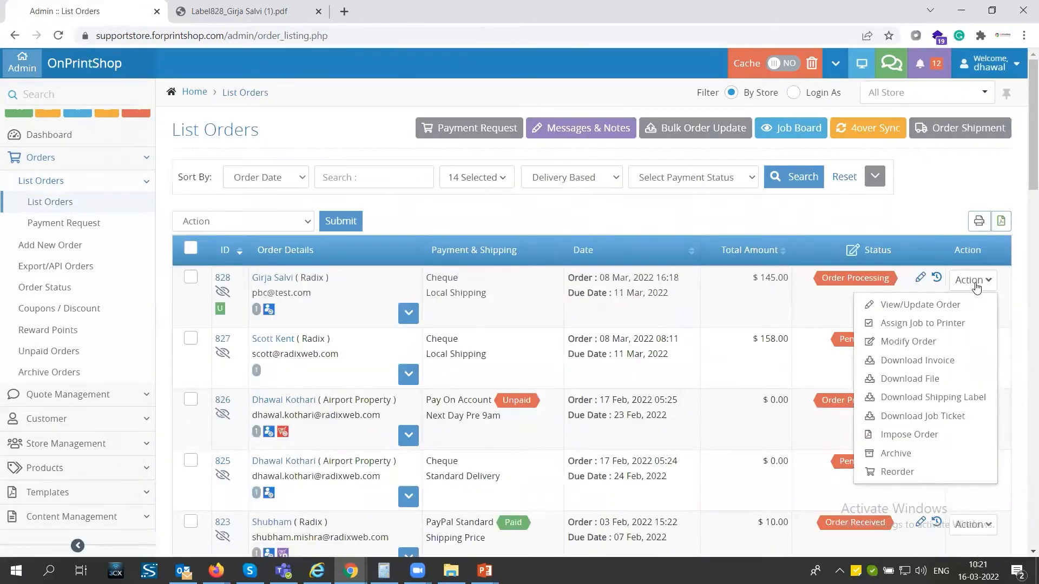
click(942, 361)
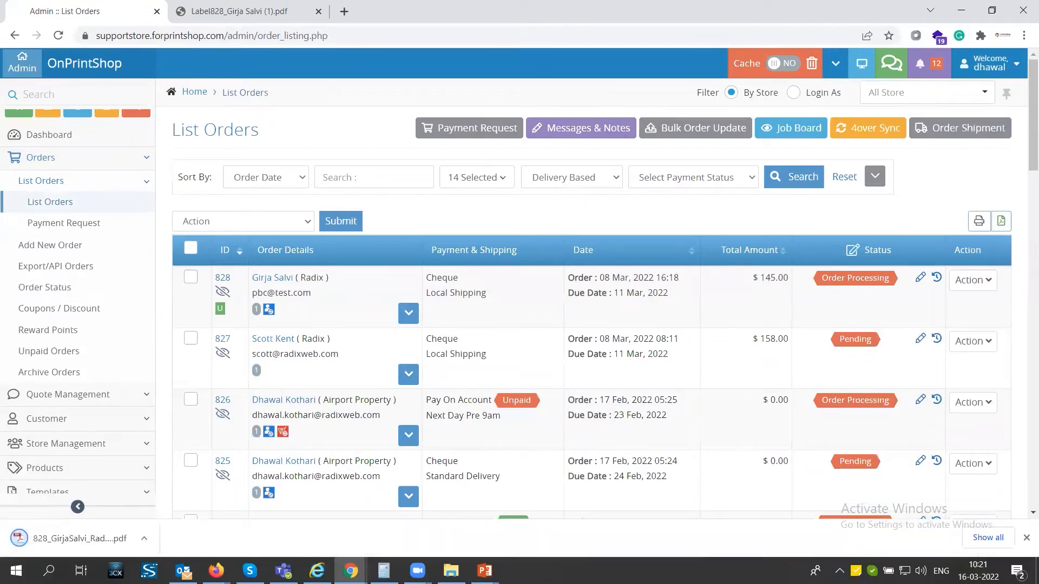
click(78, 531)
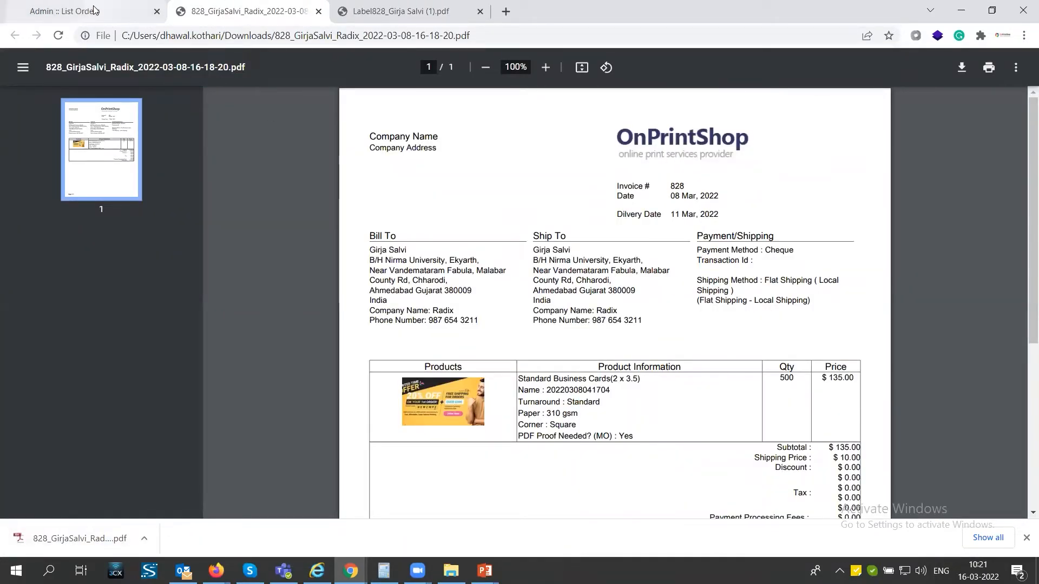
key(ctrl+shift+Tab)
- Review the actions offered for the newest order and look over the other listed orders
click(972, 280)
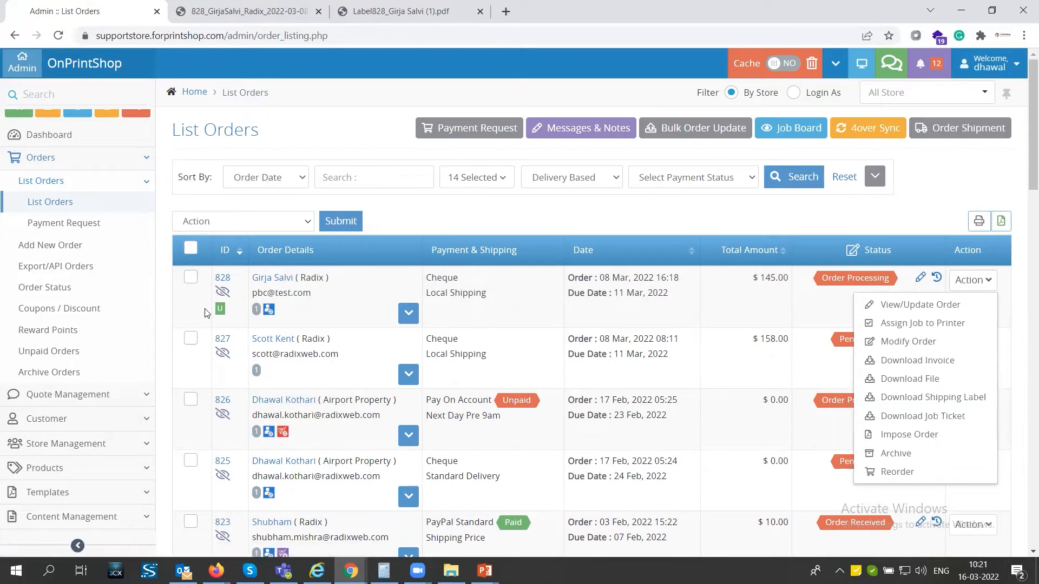
scroll(226, 456, down, 1)
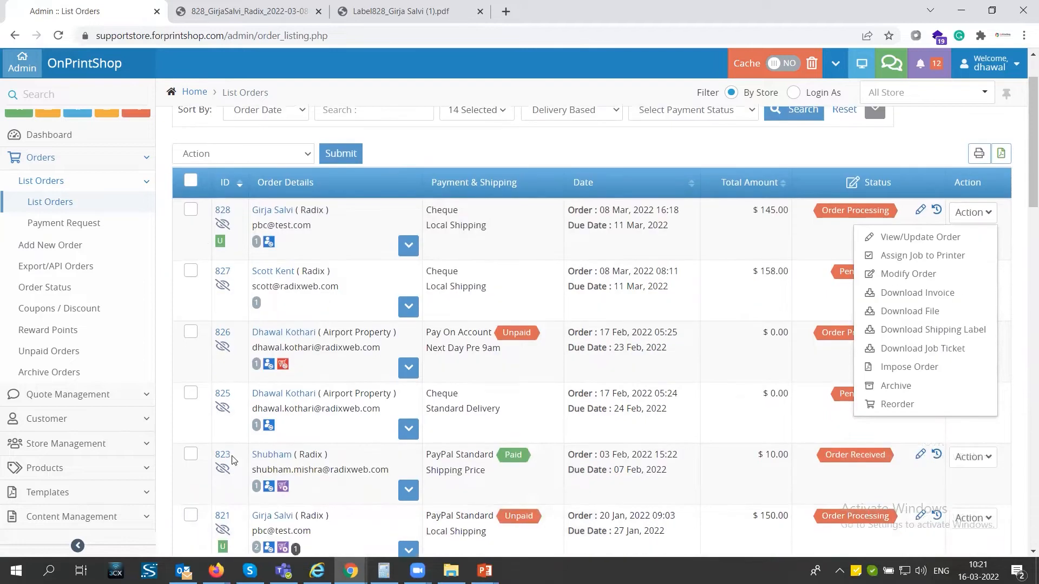
scroll(226, 456, up, 1)
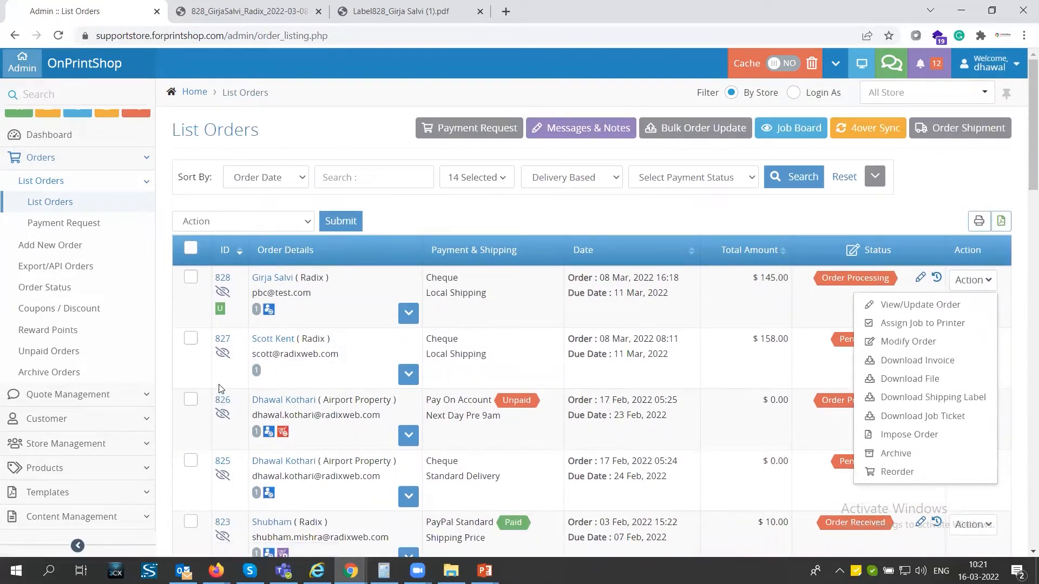
- Select all listed orders to review the available bulk actions, and clear the selection without applying any
click(190, 248)
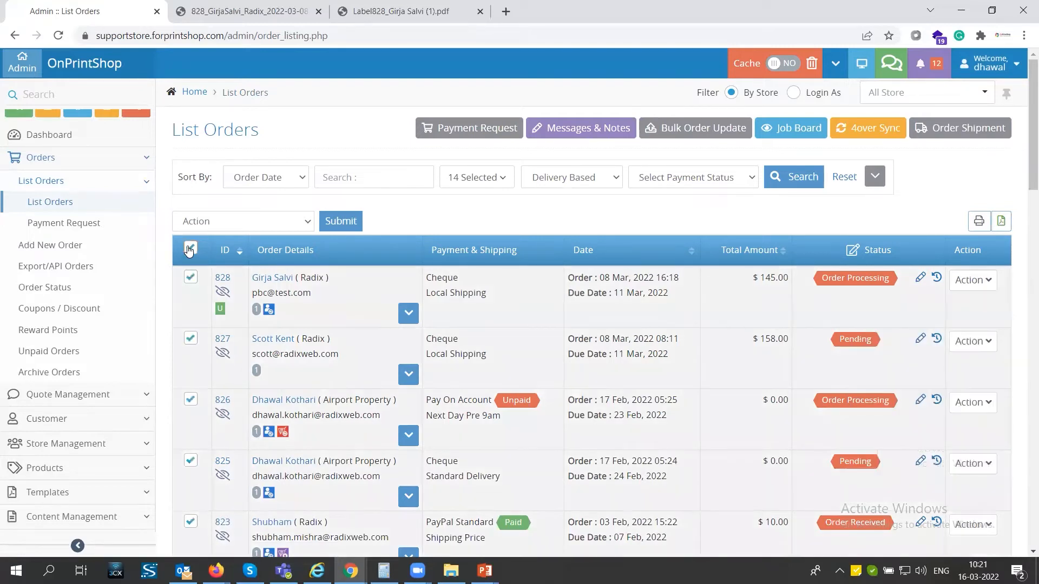
click(220, 225)
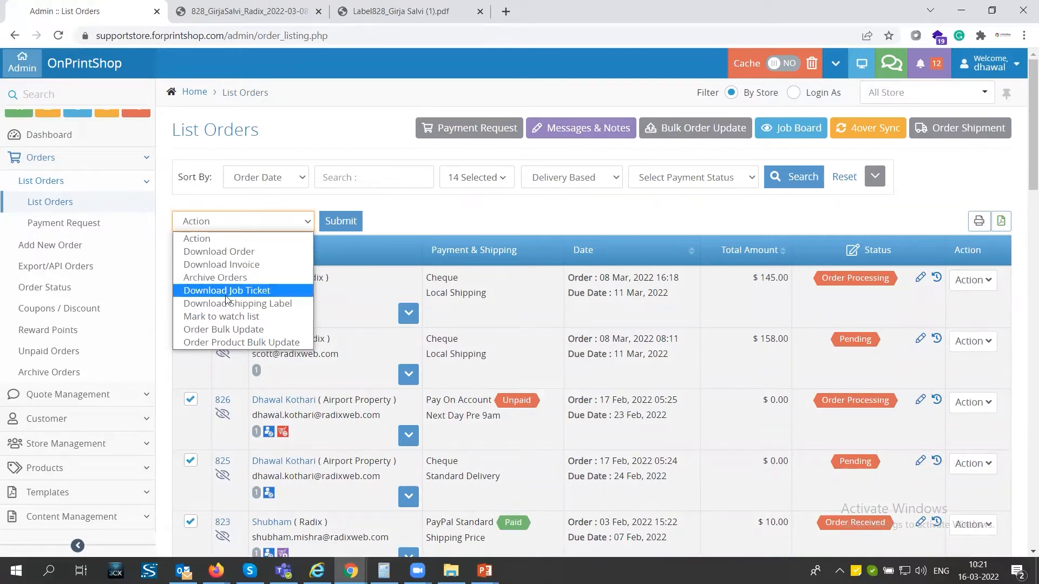
click(297, 205)
click(191, 248)
- Select the four newest orders and try Download Order and Archive Orders as their bulk action, without submitting
click(190, 277)
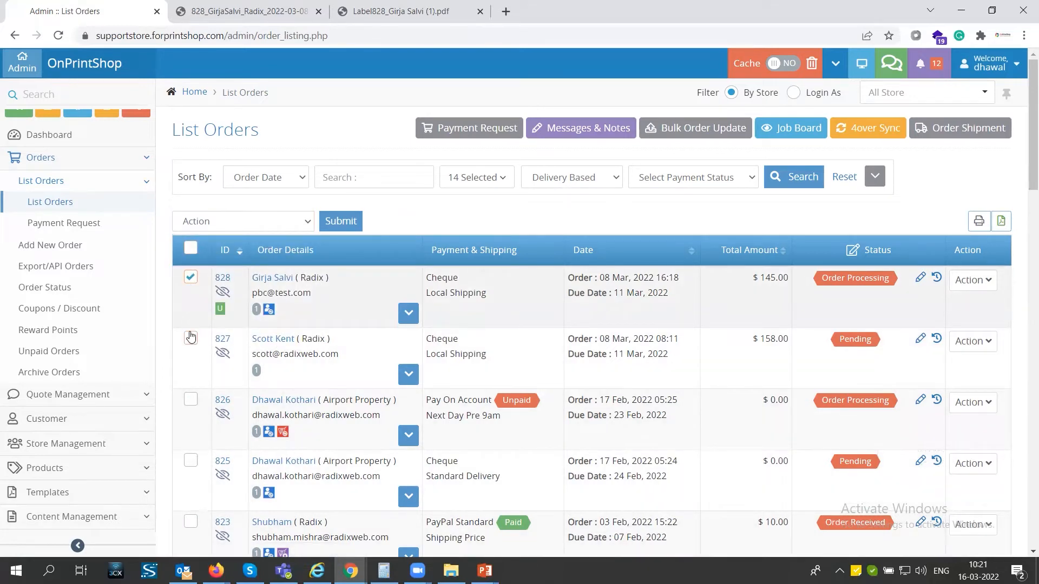
click(191, 338)
click(191, 399)
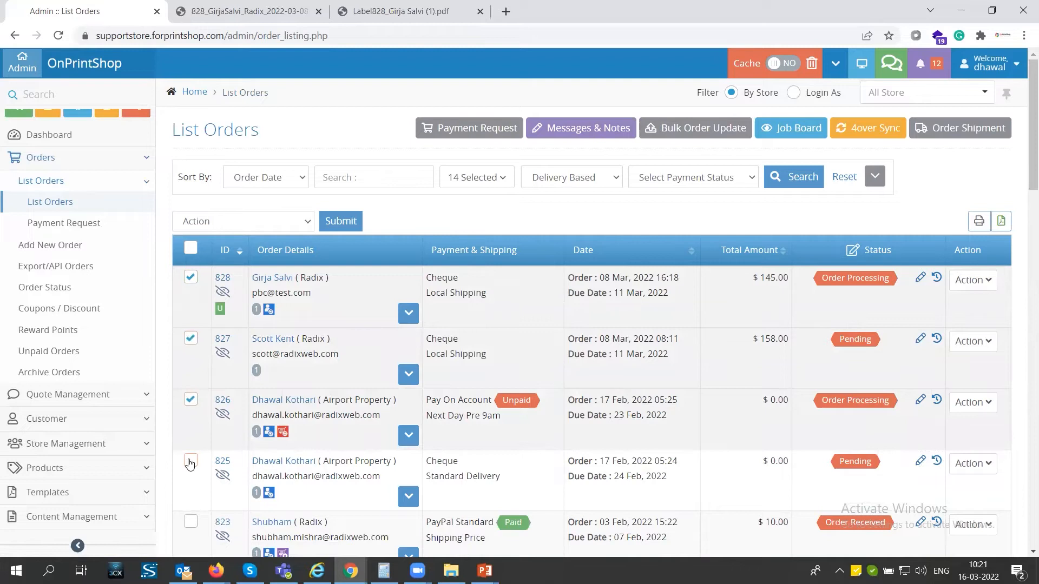
click(190, 461)
click(270, 220)
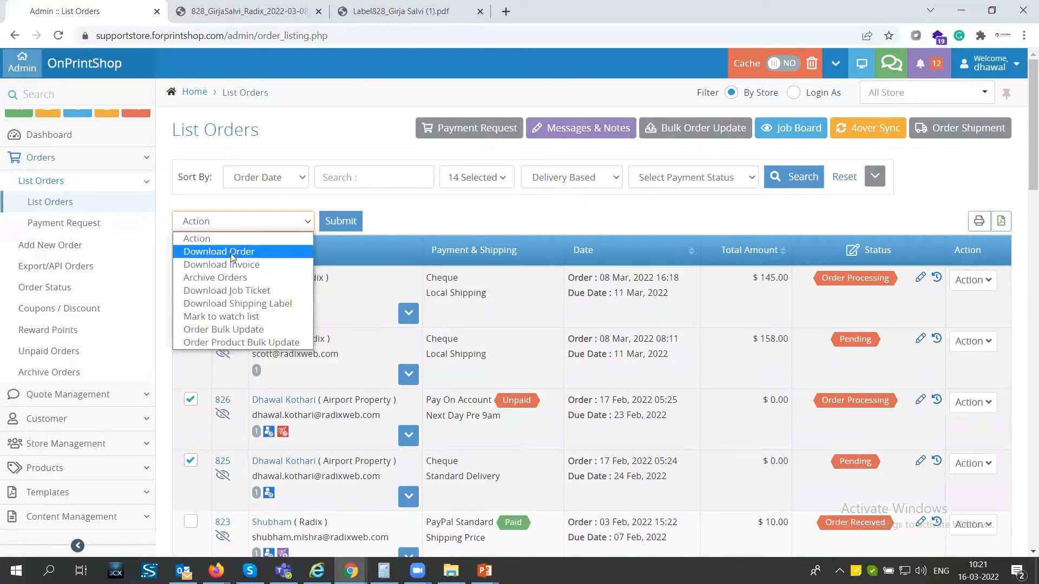
click(230, 253)
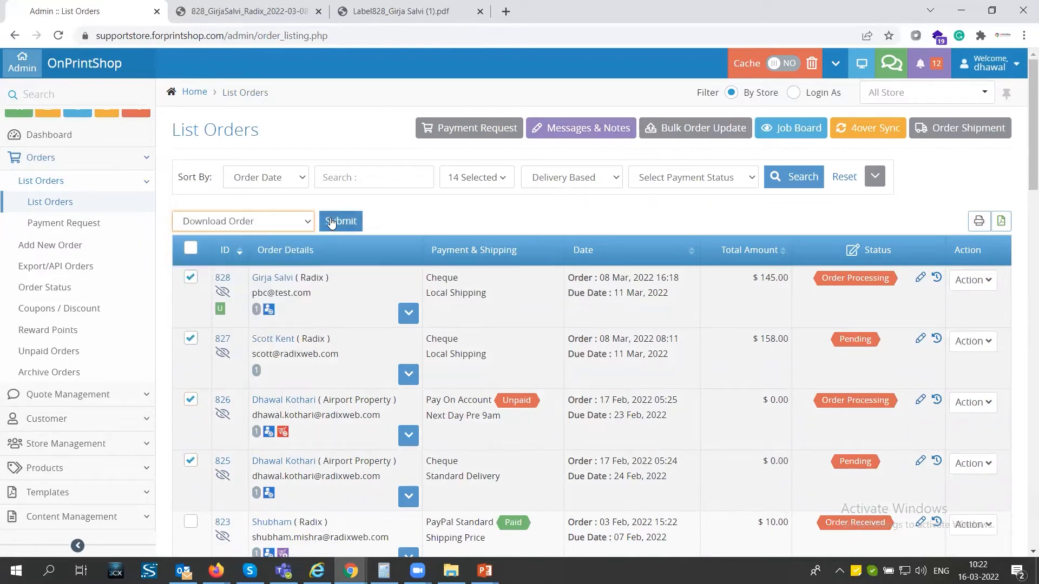
click(301, 223)
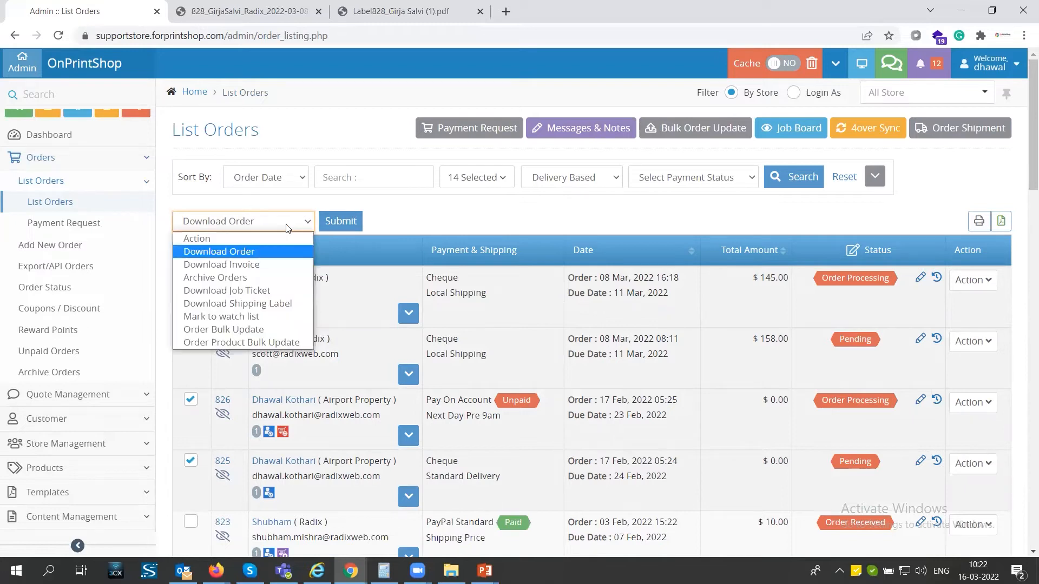
click(235, 278)
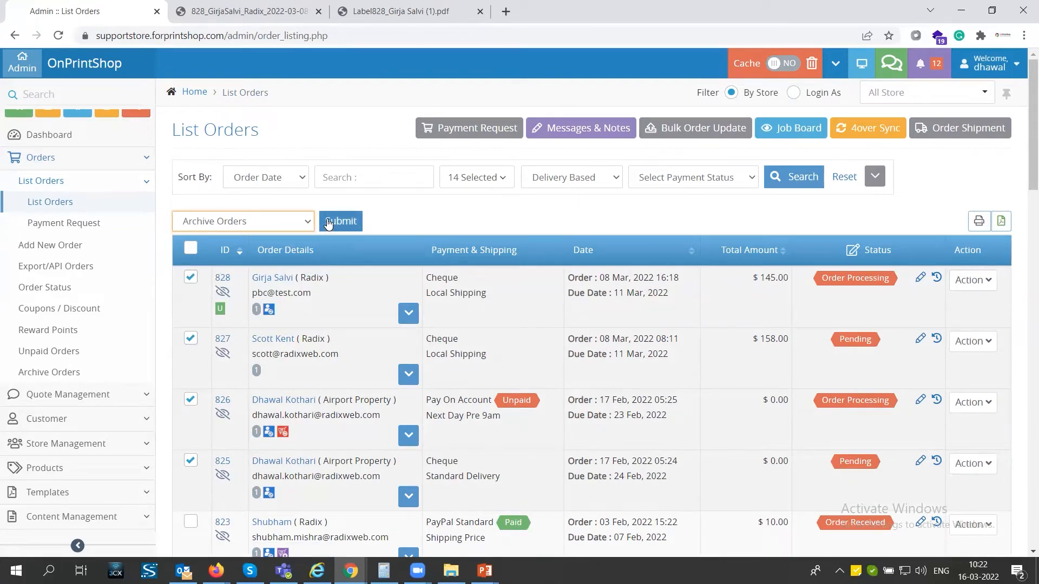
- Open the Bulk Order Update wizard and check the available upload types, keeping Order Wise
click(673, 129)
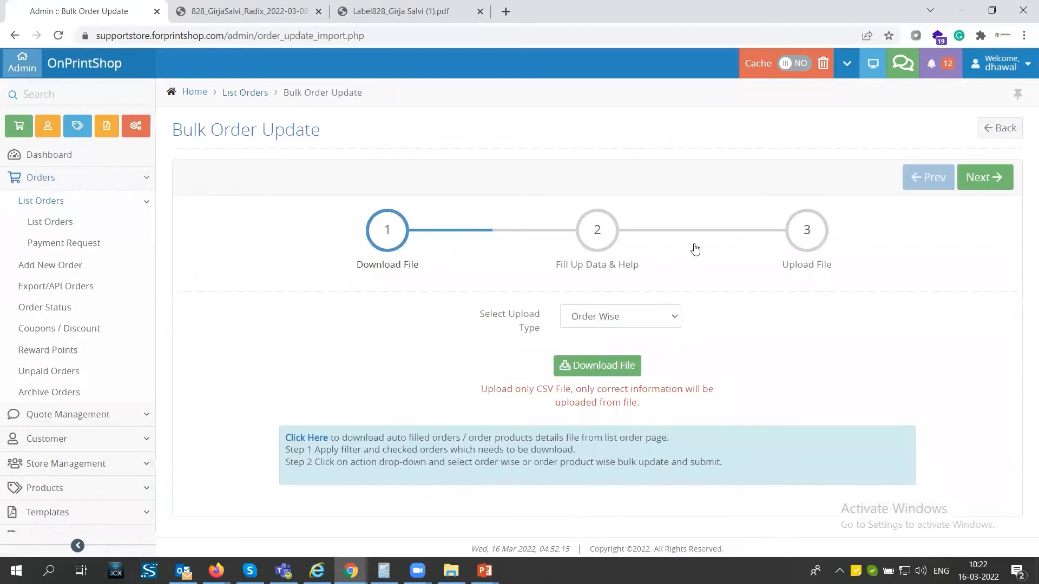
click(627, 317)
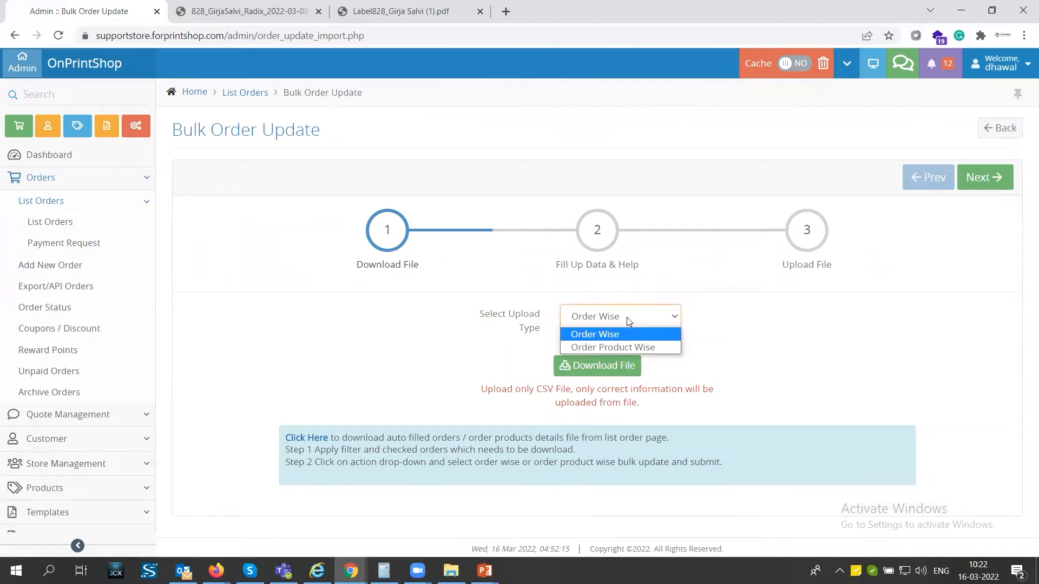
click(613, 318)
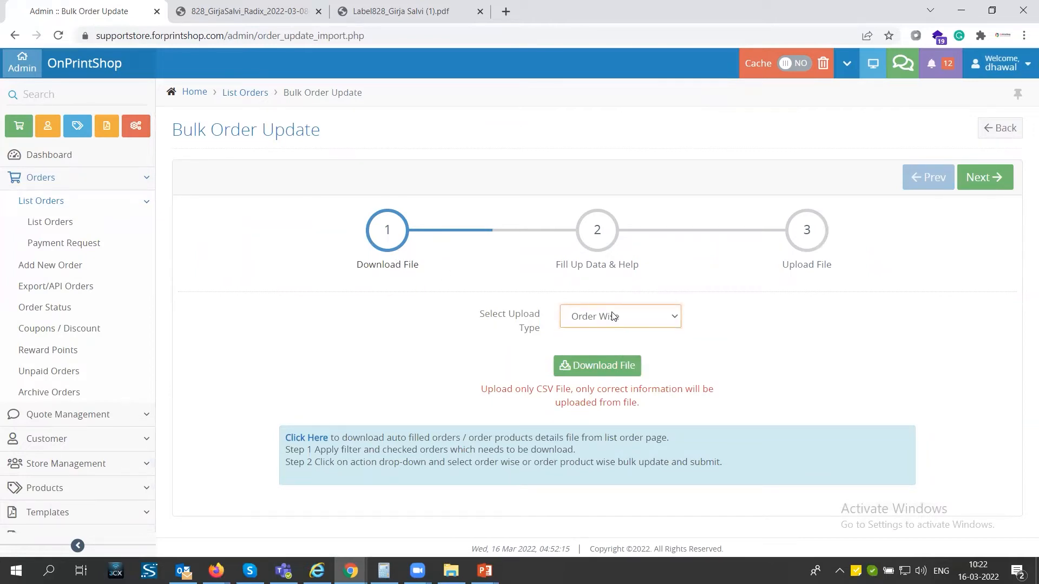
- Review the wizard's help on CSV fields, order statuses and shipping methods, and advance to the Upload File stage
click(974, 178)
scroll(358, 439, down, 3)
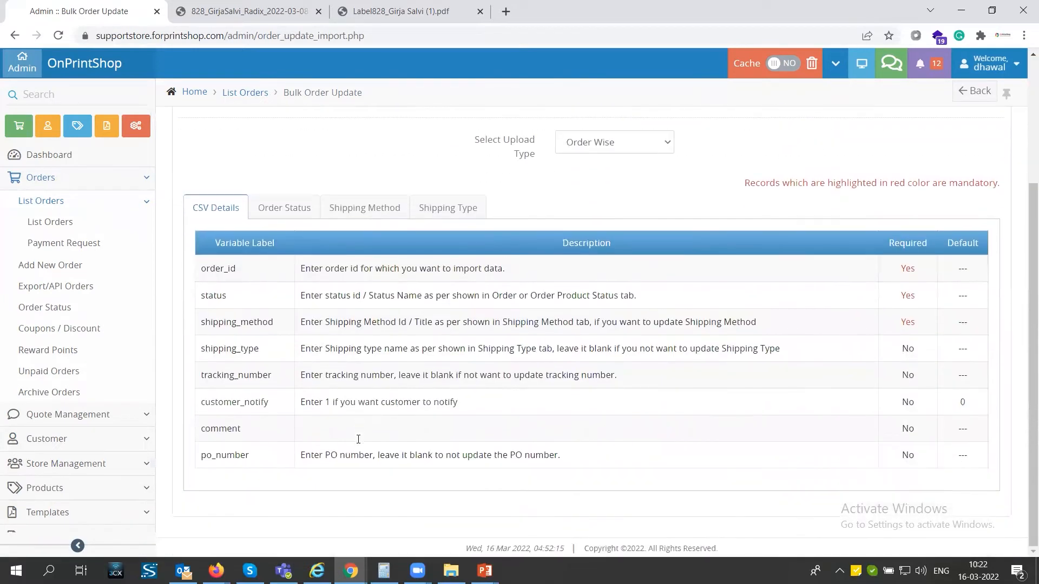
click(297, 210)
click(346, 211)
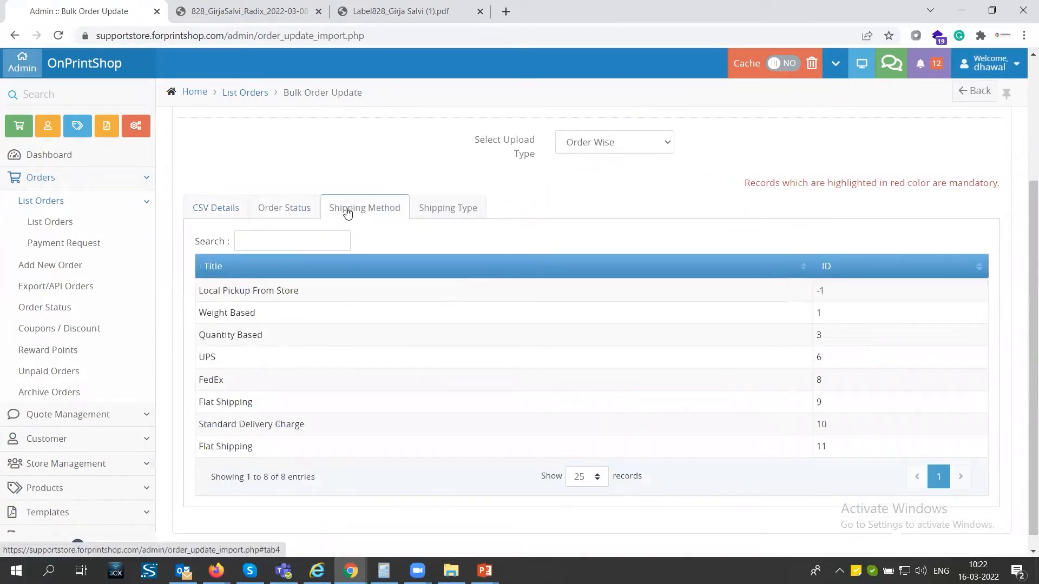
click(286, 217)
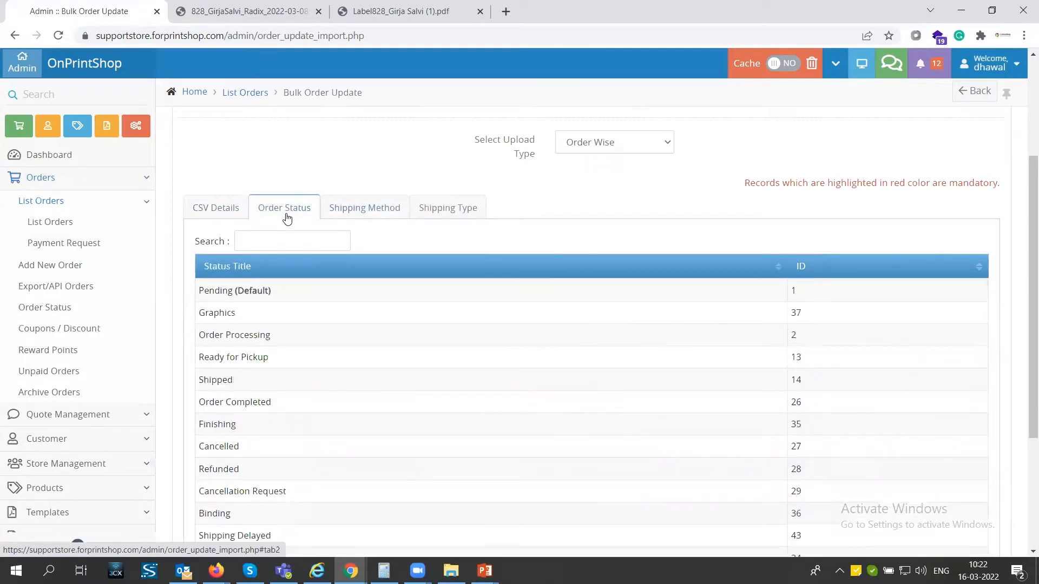
scroll(541, 260, up, 3)
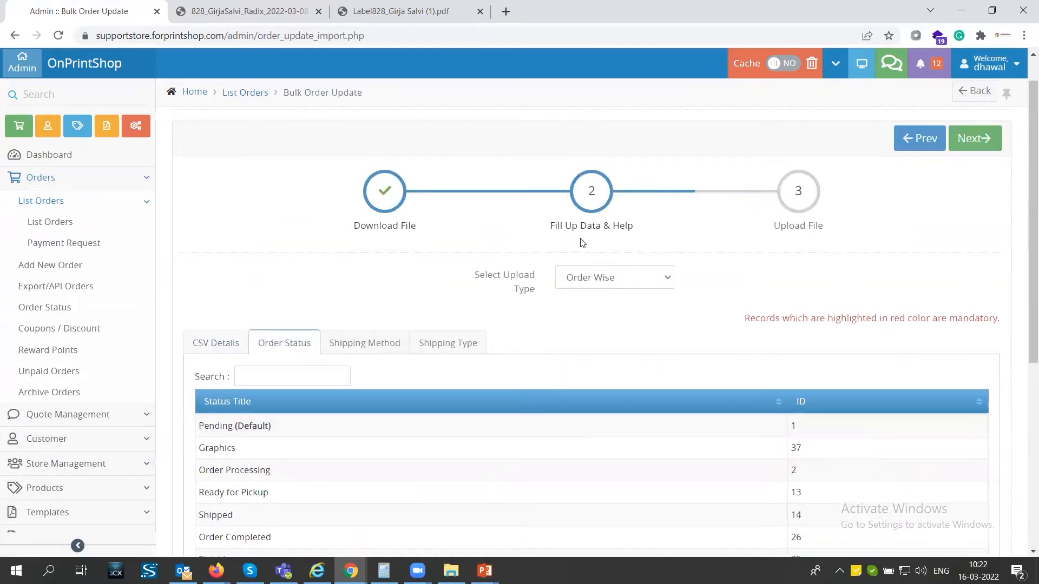
click(984, 142)
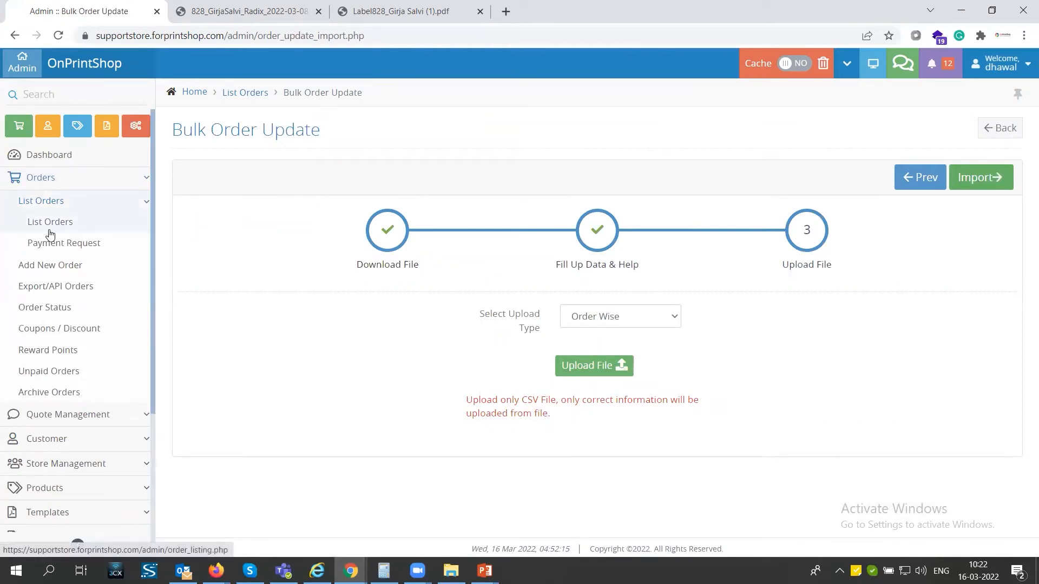
- Leave the bulk update and open the Job Board to review orders by status and date
click(50, 232)
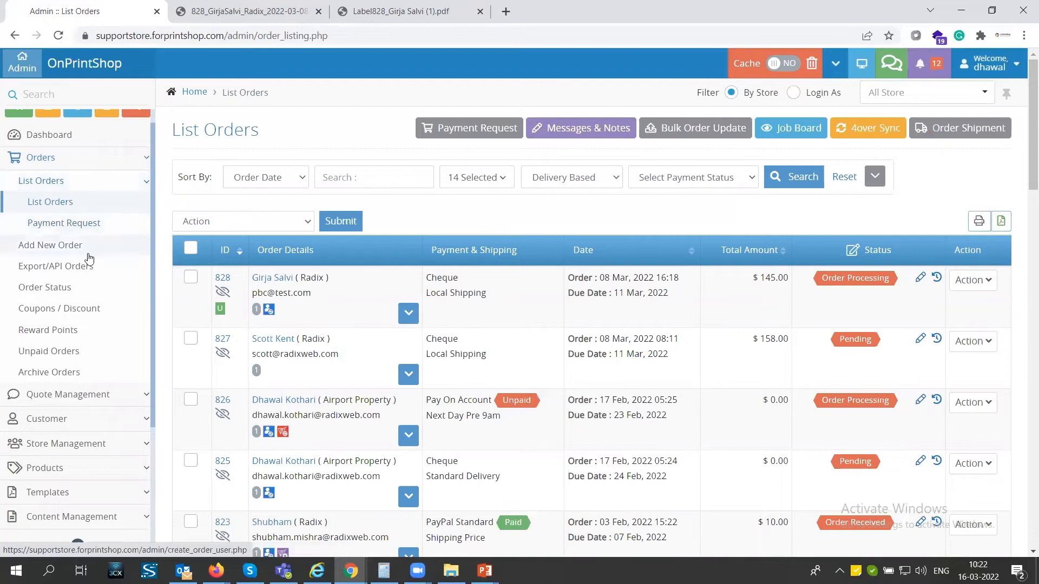
click(795, 134)
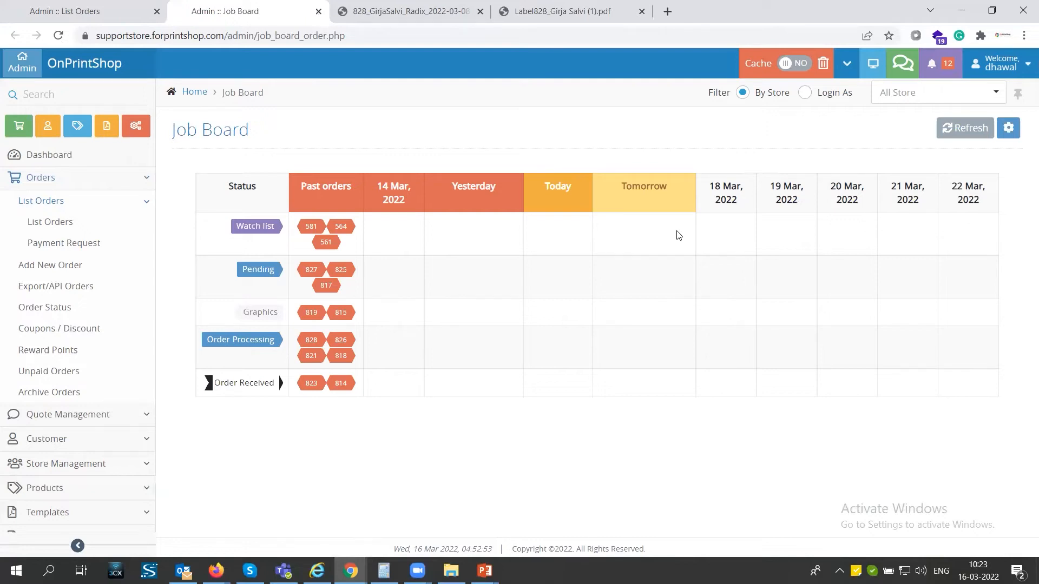
- Return to the orders list and expand the newest order's product details
click(65, 222)
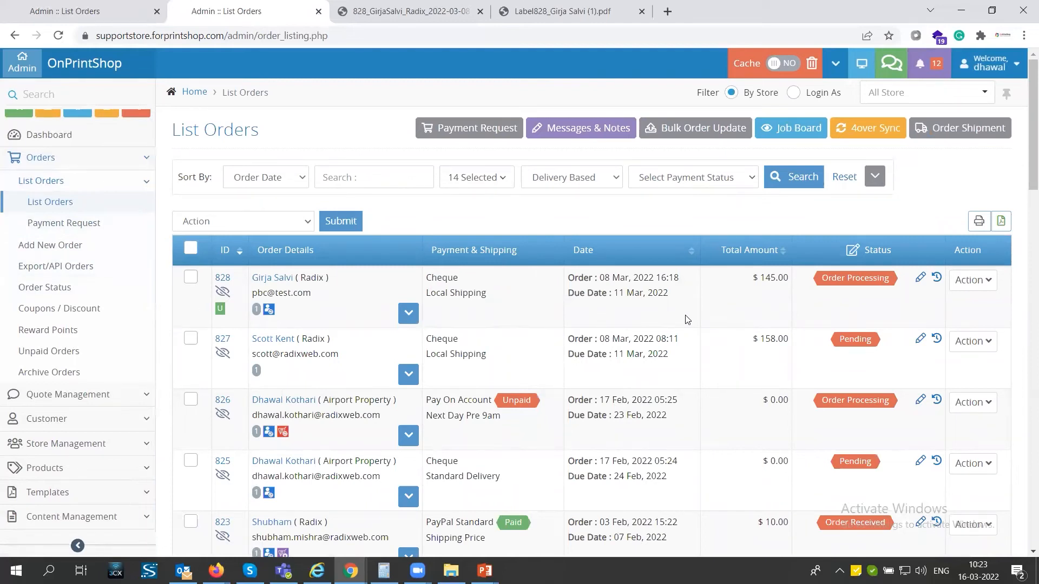
click(409, 314)
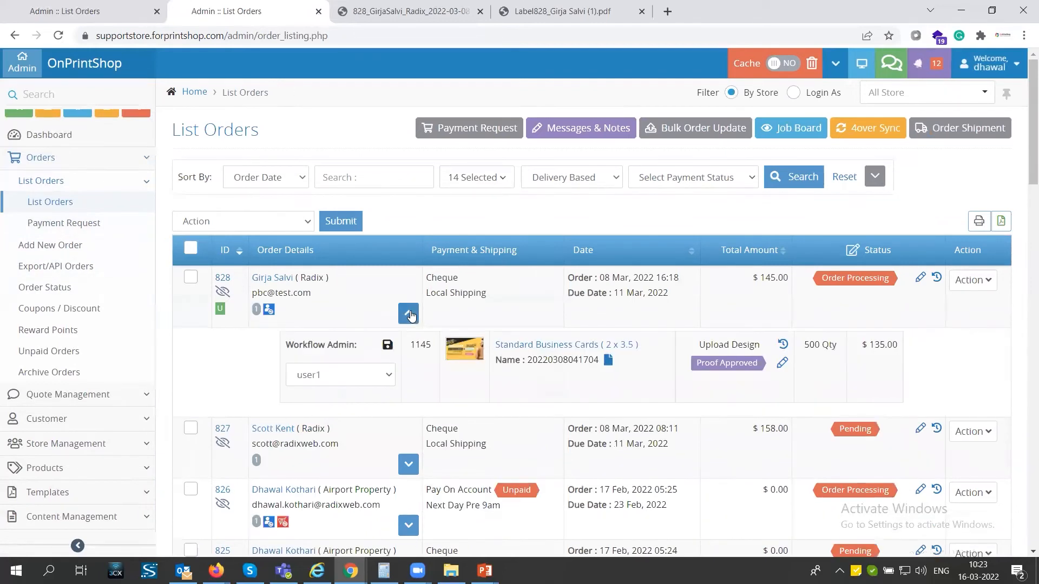
- Open the newest order for modification and go to its order product details
click(975, 282)
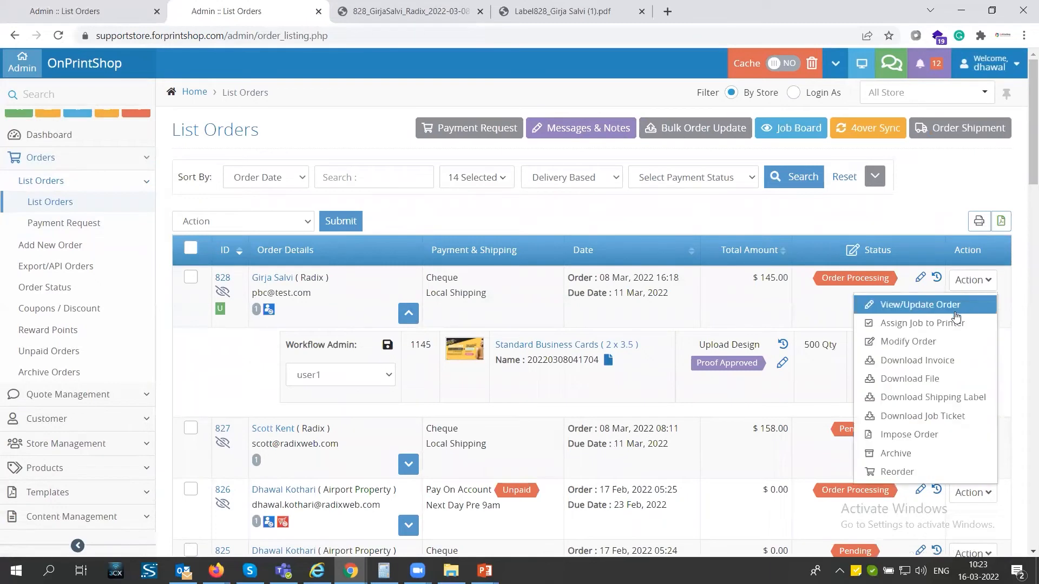
click(923, 342)
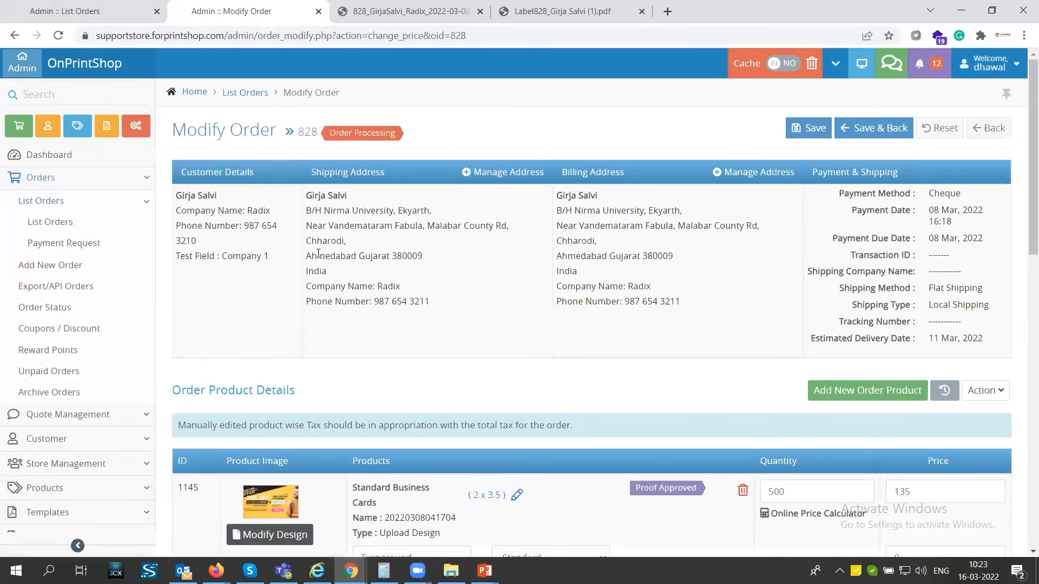
scroll(316, 260, down, 3)
scroll(317, 260, down, 3)
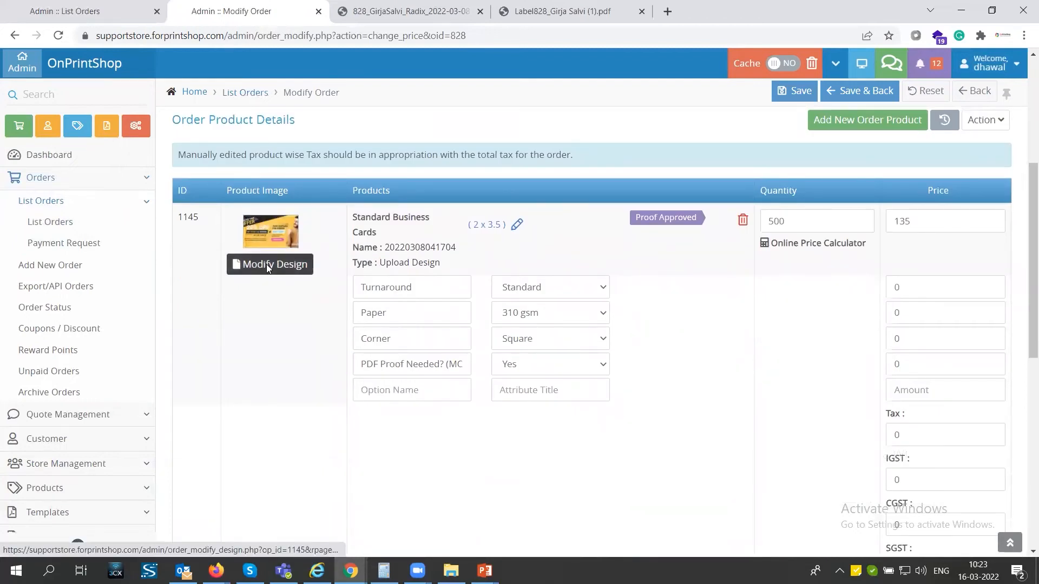
- Review the Modify Design options for the Standard Business Cards, including file uploads and Ask For Approval, and close the dialog
click(266, 264)
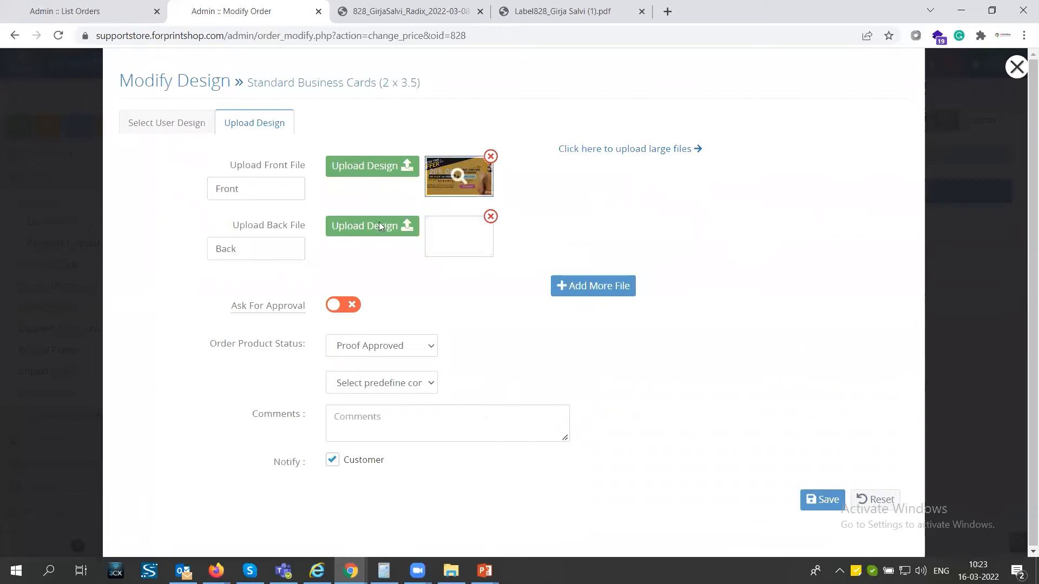
drag(211, 313, 247, 307)
drag(313, 310, 346, 303)
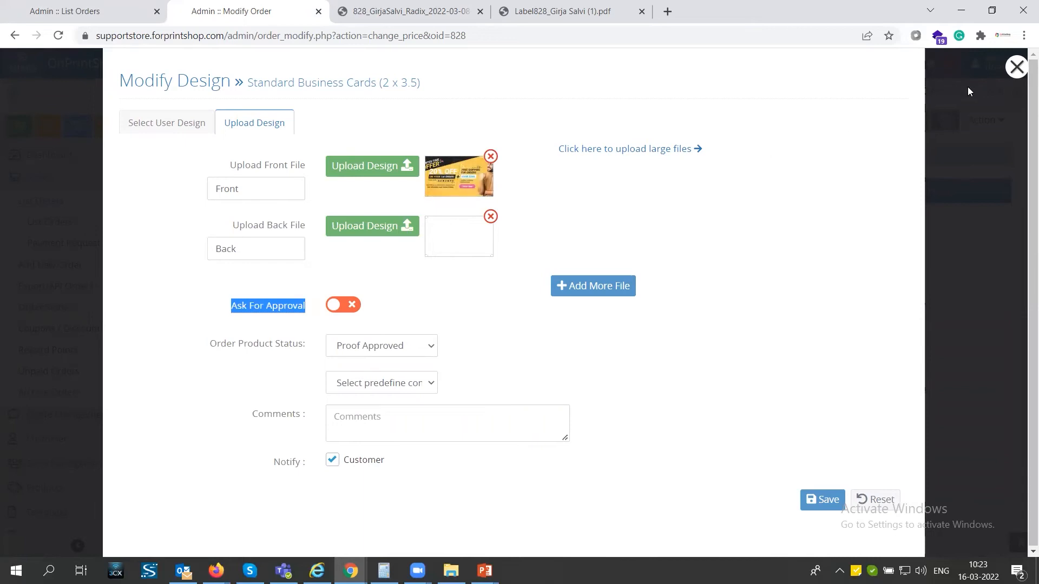
click(1016, 66)
- Check the Turnaround choices, open the Standard Business Cards' size and name for editing, and select their quantity value
click(514, 291)
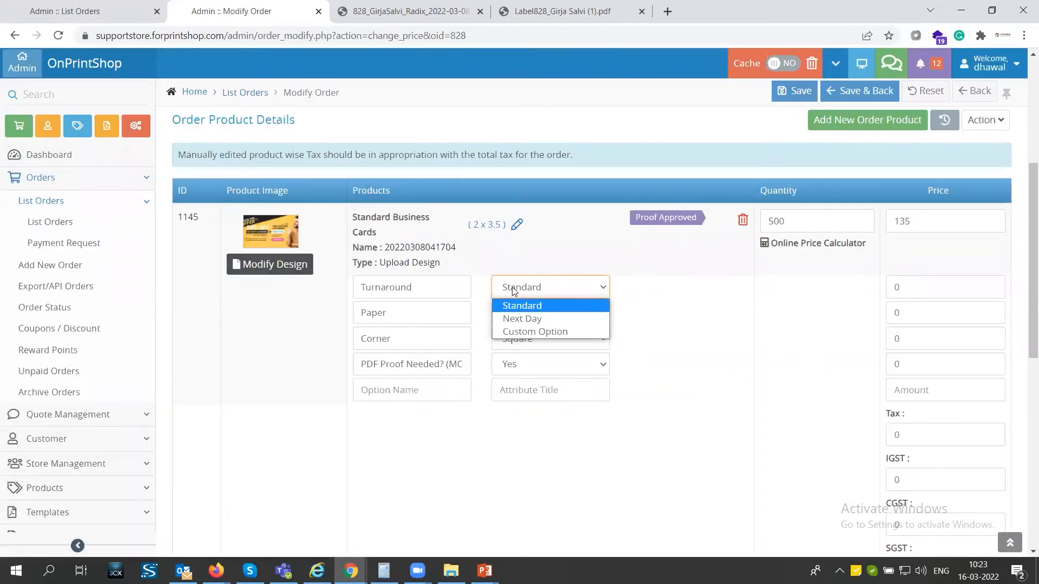
click(517, 226)
drag(820, 228, 750, 227)
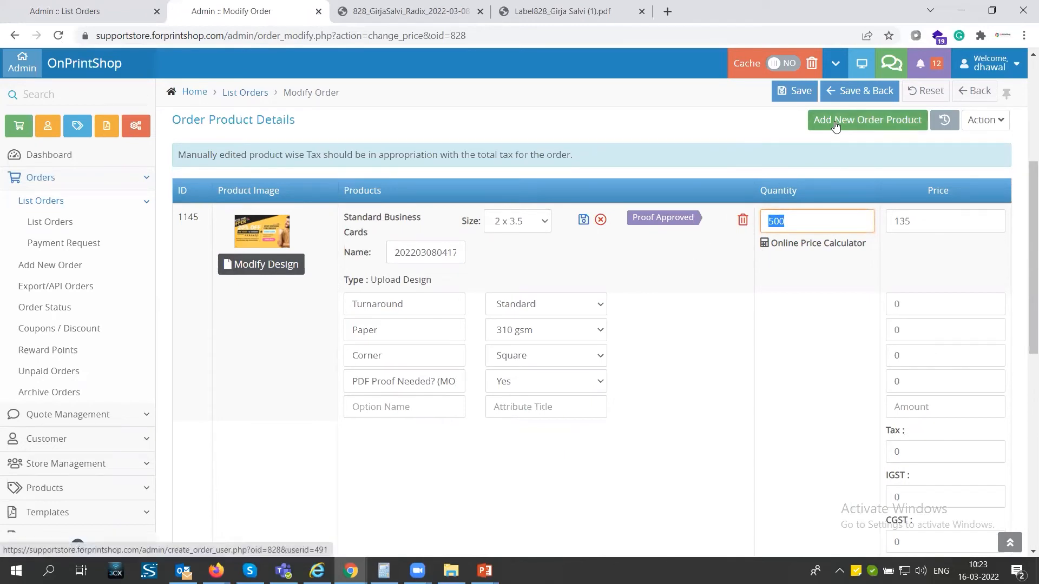
- View the form for adding a new product to the order and return to the Modify Order page
double_click(181, 215)
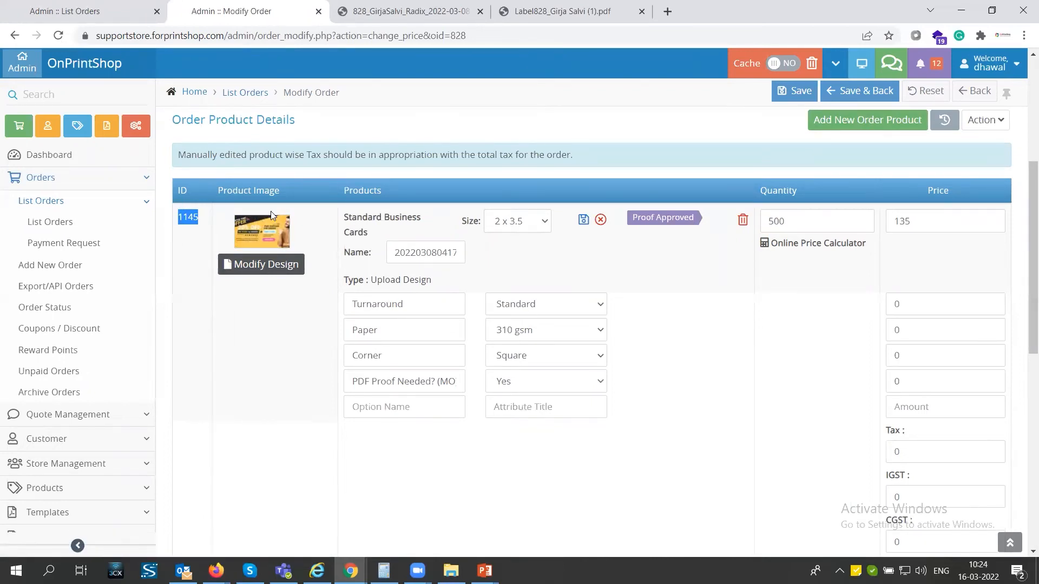
click(839, 125)
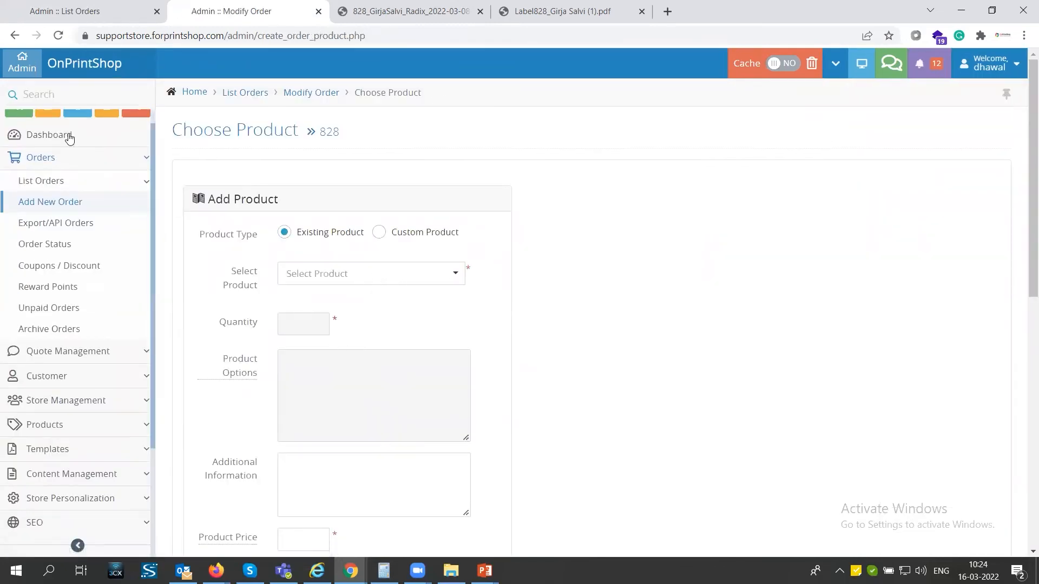
click(18, 38)
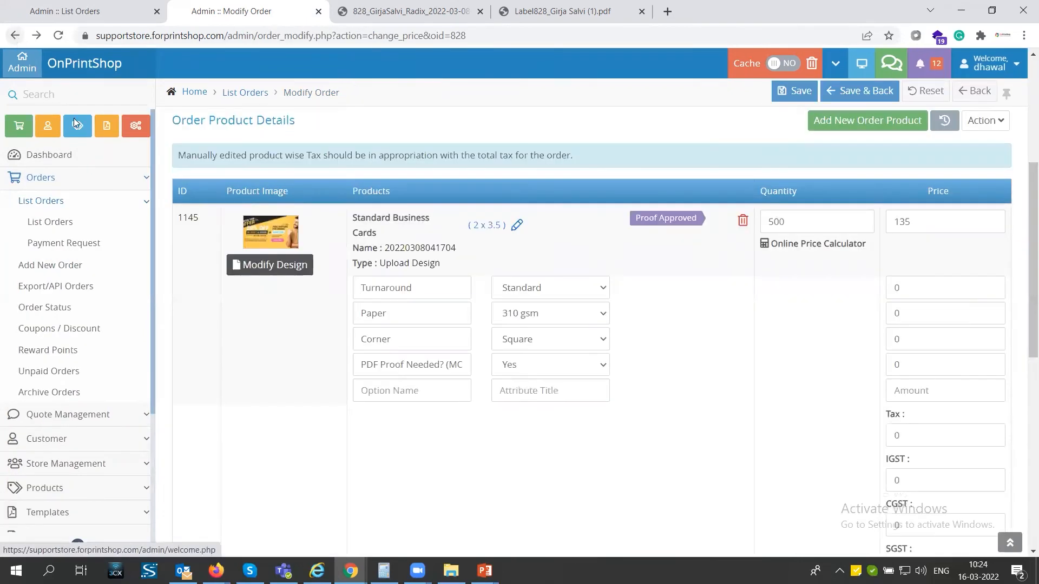
- Set the Standard Business Cards' quantity to 1000 and check the order's total
drag(784, 223, 764, 222)
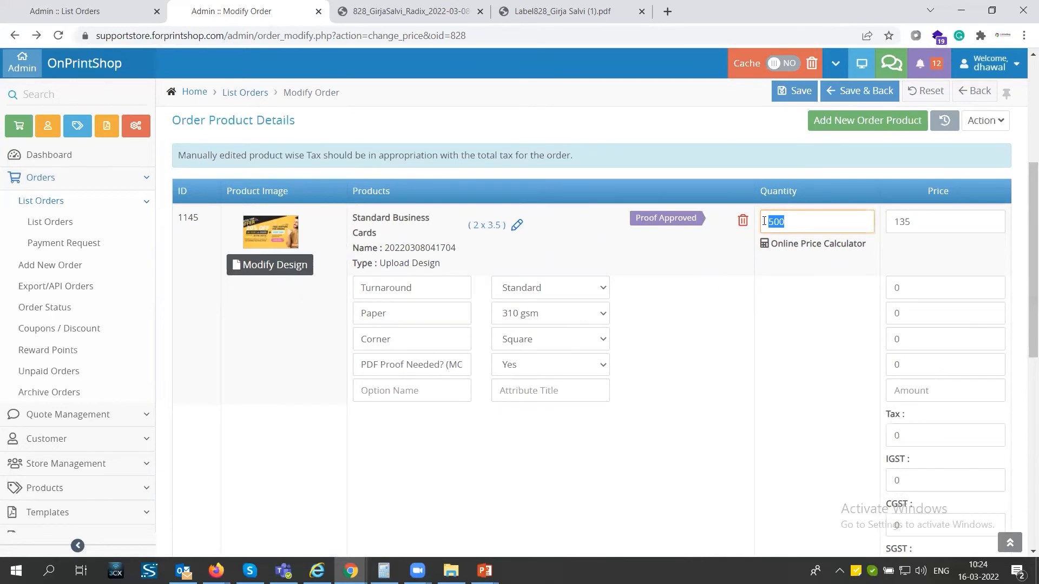
text(1000)
scroll(881, 395, down, 6)
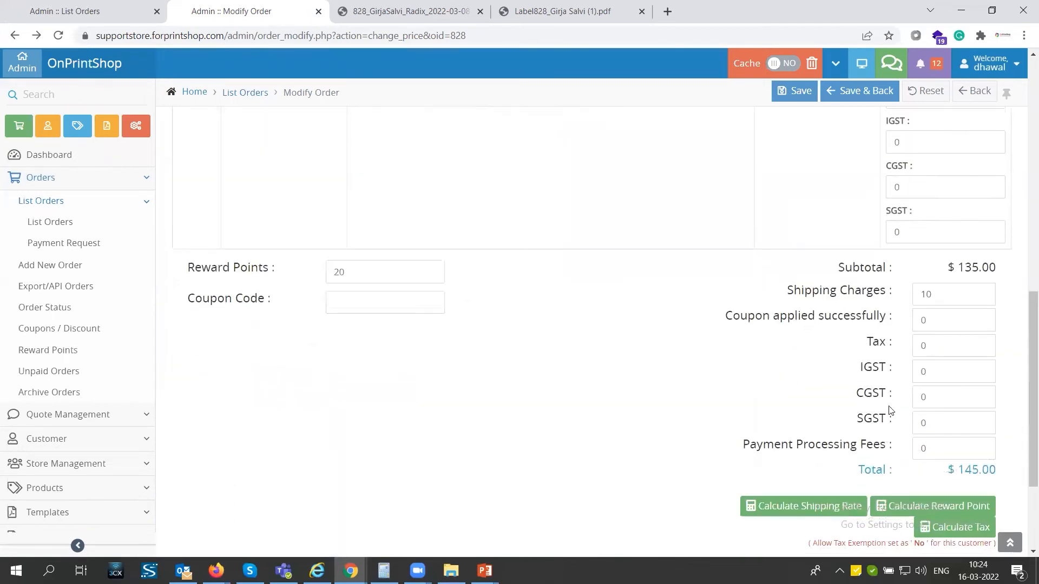
double_click(973, 467)
scroll(763, 484, up, 8)
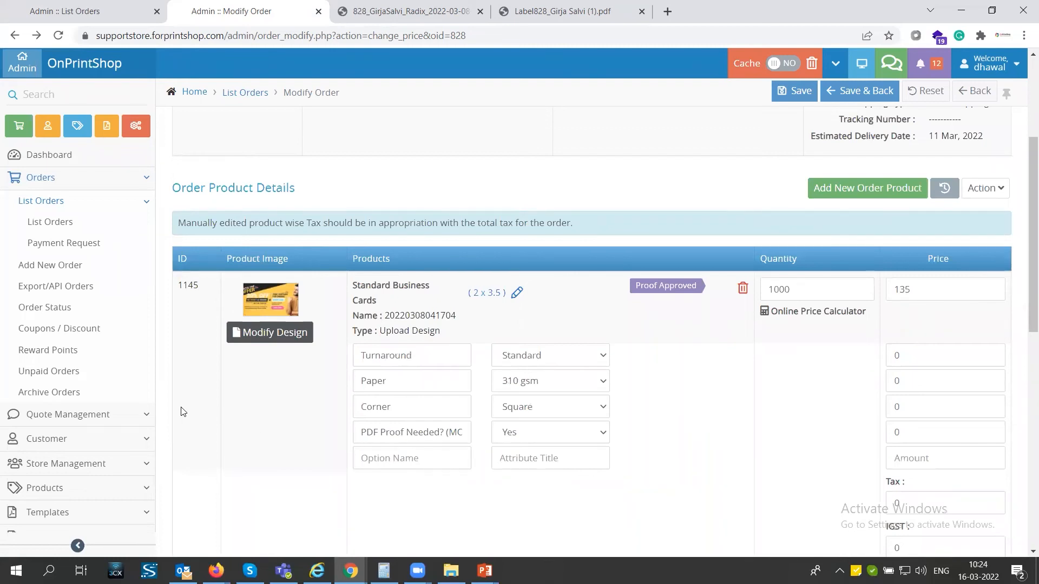
- Start a new payment request for the same order with an amount of 25
click(81, 247)
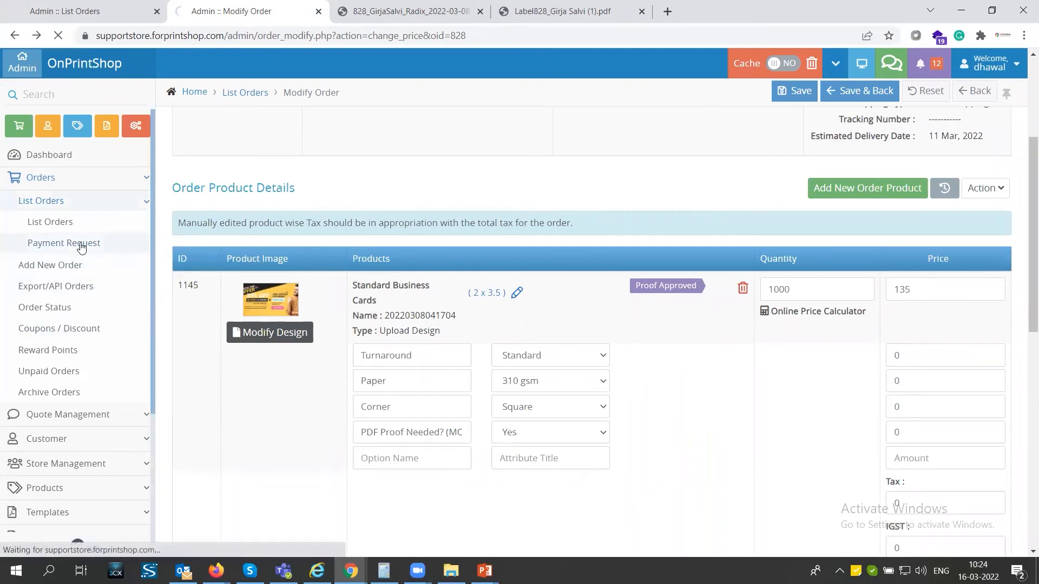
click(278, 248)
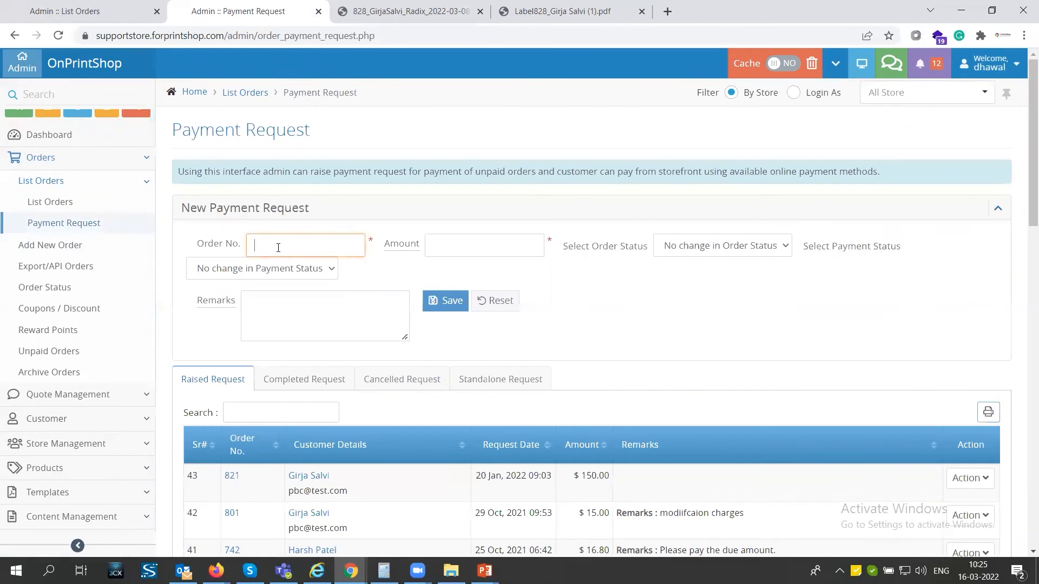
text(828)
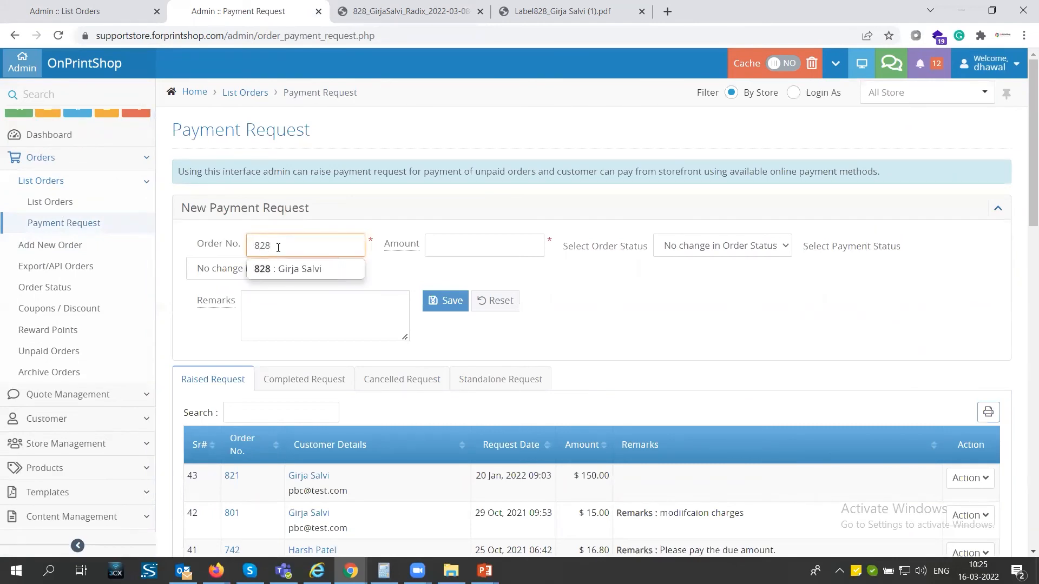
click(292, 269)
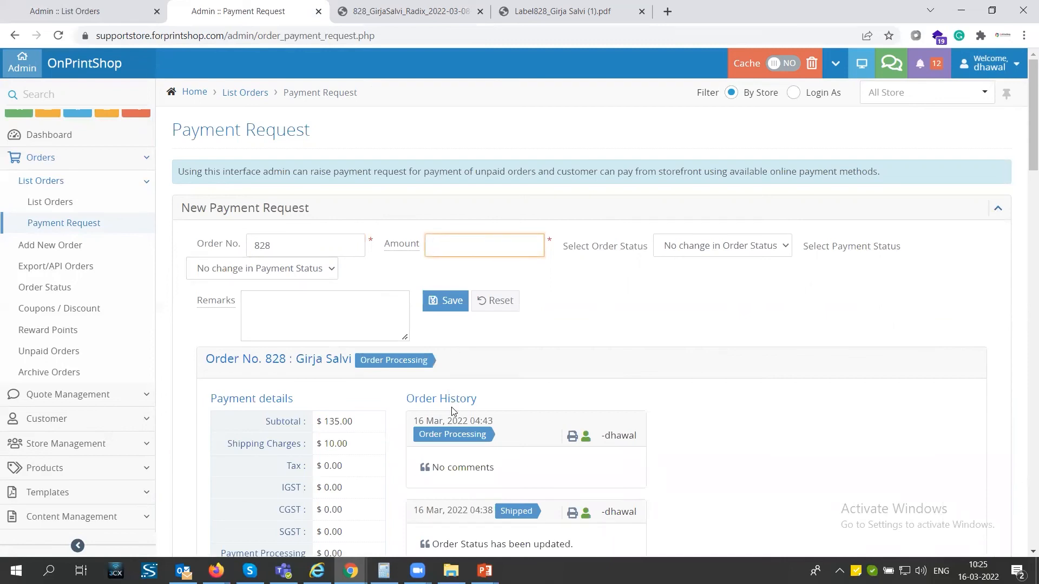
text(25)
- Review the order's payment details and history, add the remark "modification charges" and save the payment request
scroll(452, 304, down, 3)
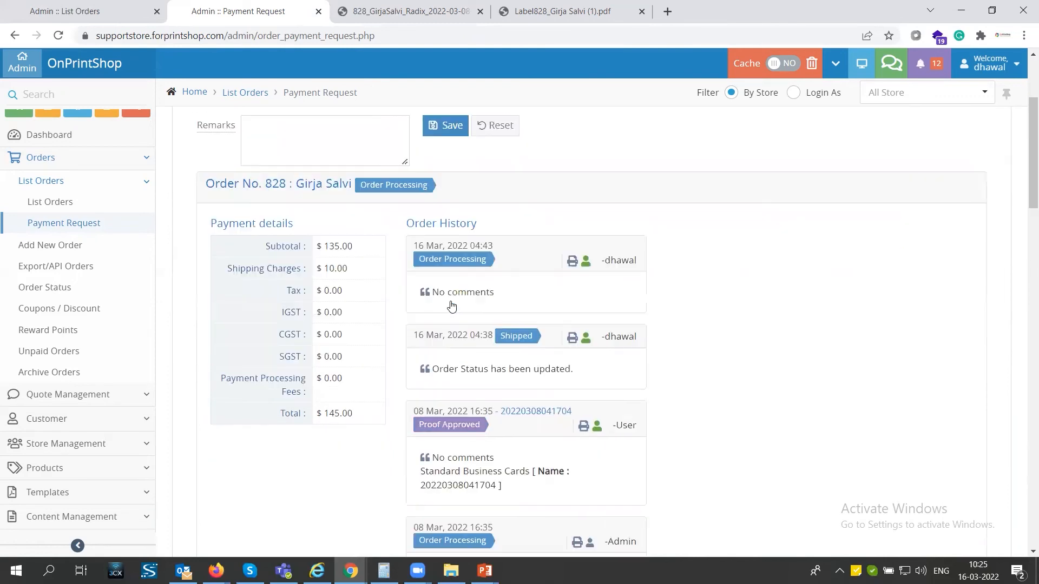
scroll(398, 300, up, 2)
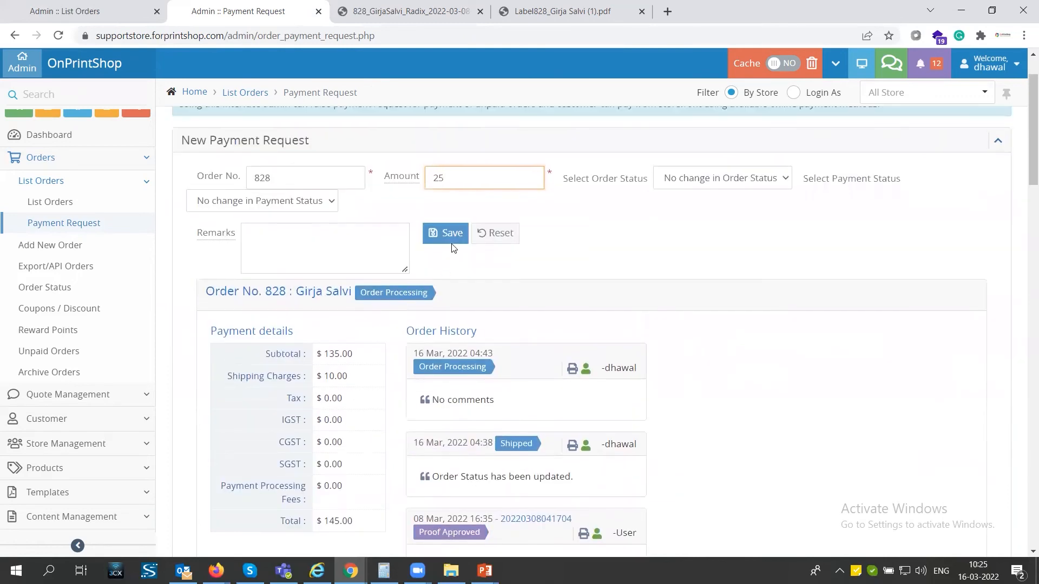
click(283, 250)
text(modification charges)
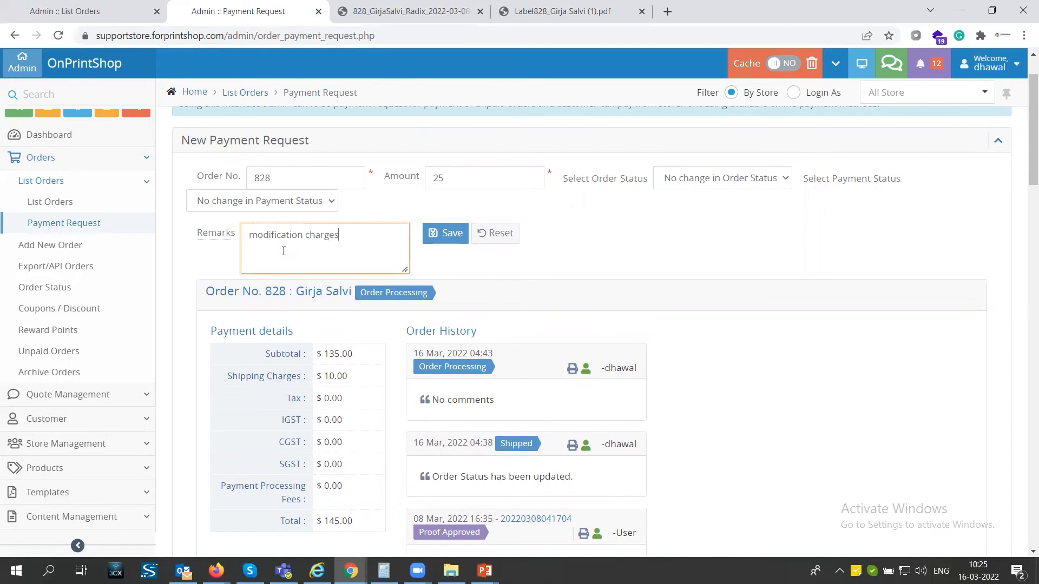
click(448, 235)
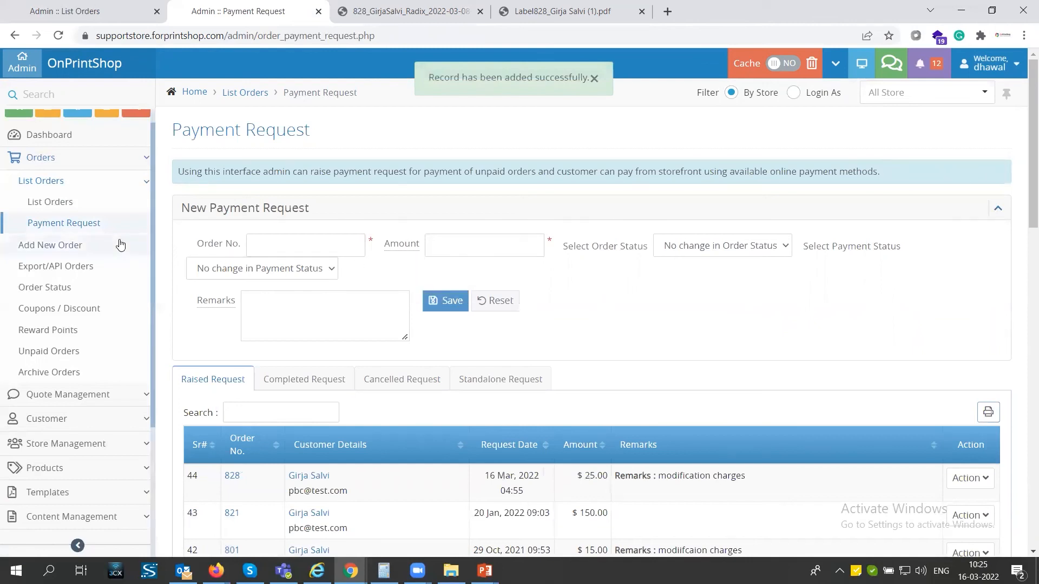
- Check the new entry among the raised requests and log in to the storefront as its customer
click(96, 225)
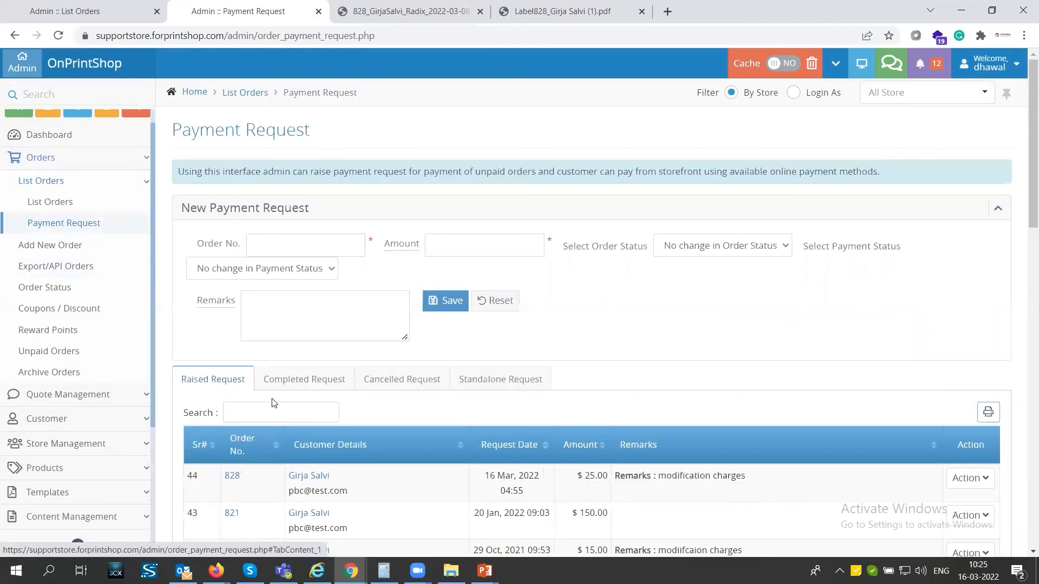
scroll(270, 406, down, 1)
drag(301, 417, 699, 437)
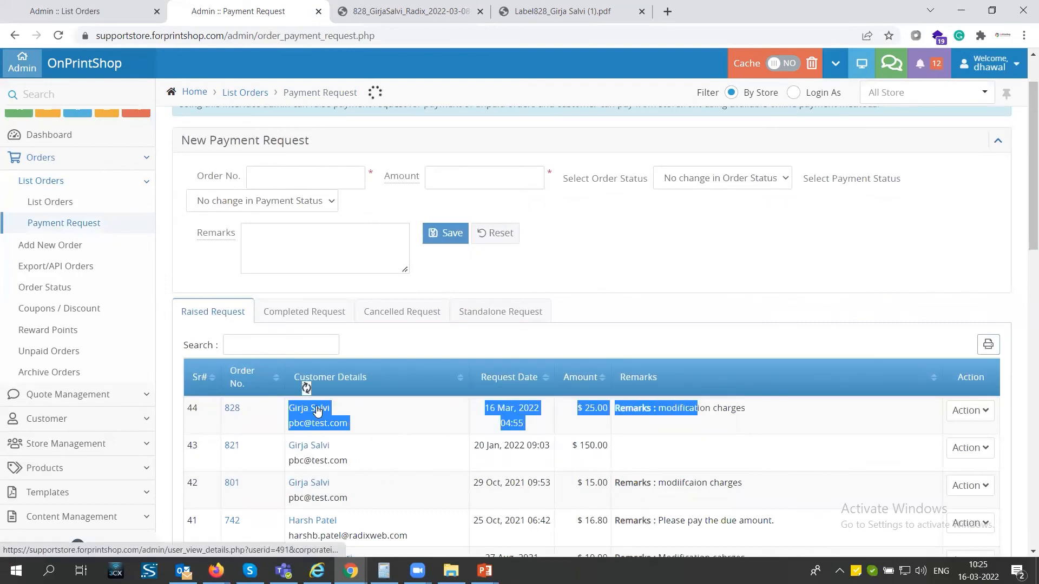
mouse_move(318, 411)
click(357, 381)
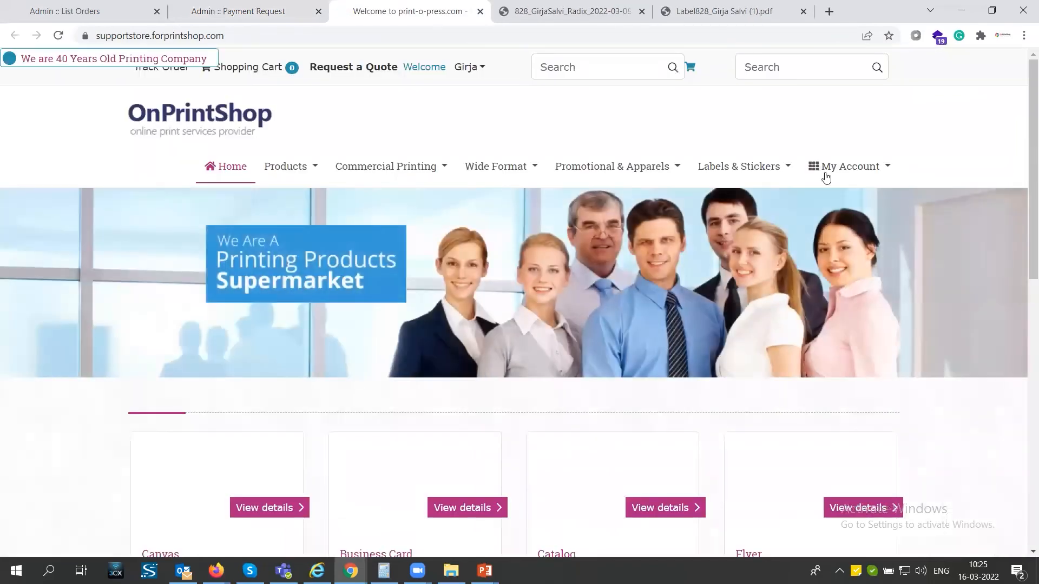
- Open the customer's order list and view the payment request in the Standard Business Cards order's details
click(844, 172)
click(839, 225)
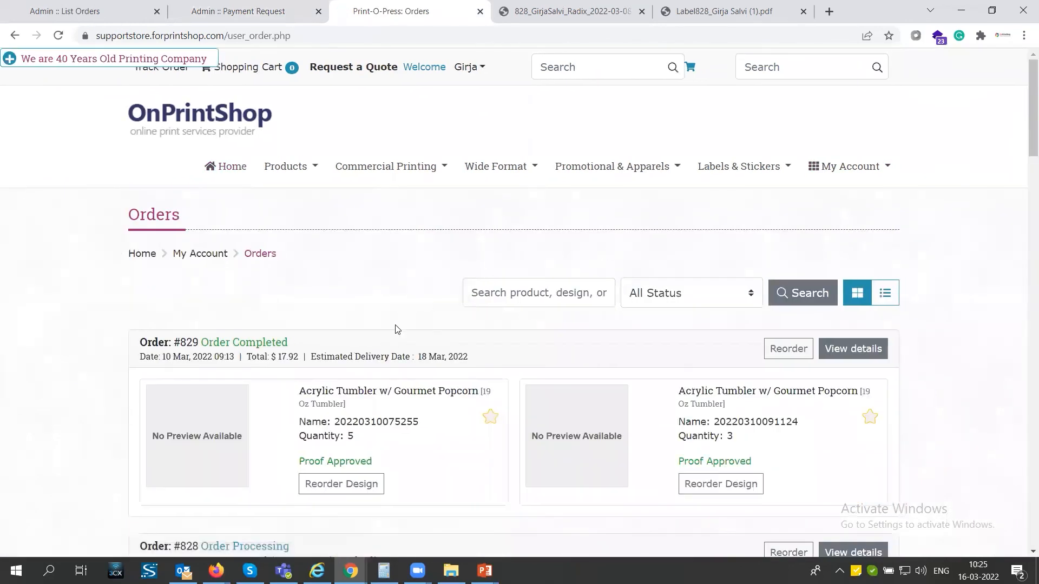
scroll(698, 404, down, 1)
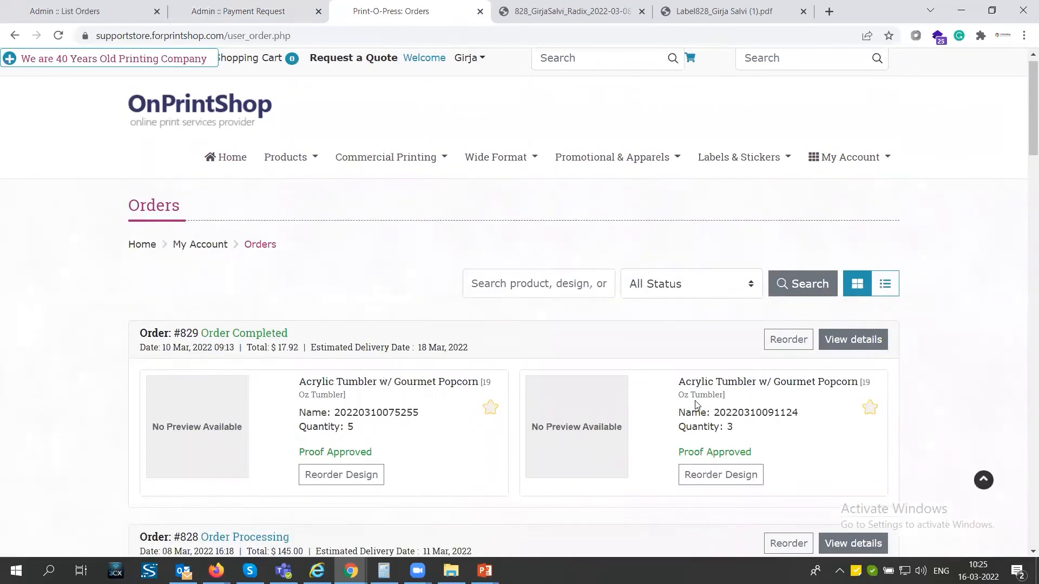
scroll(690, 390, down, 2)
scroll(161, 400, down, 1)
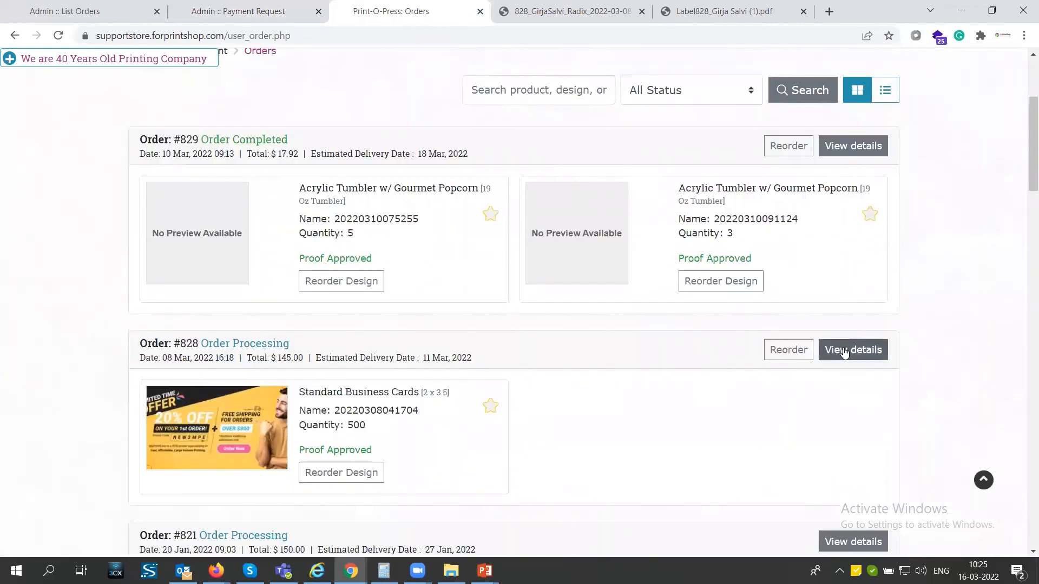
click(844, 351)
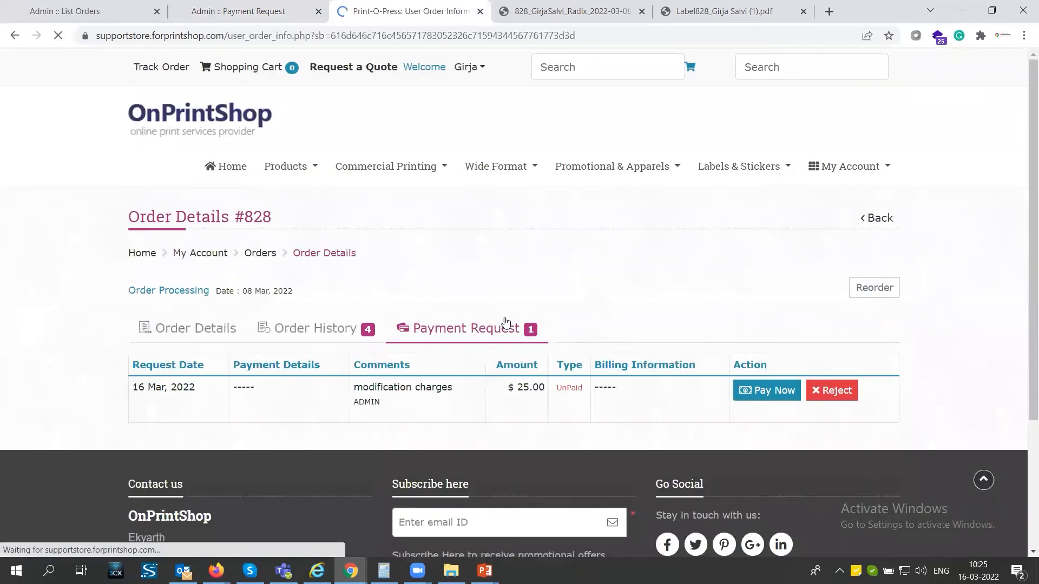